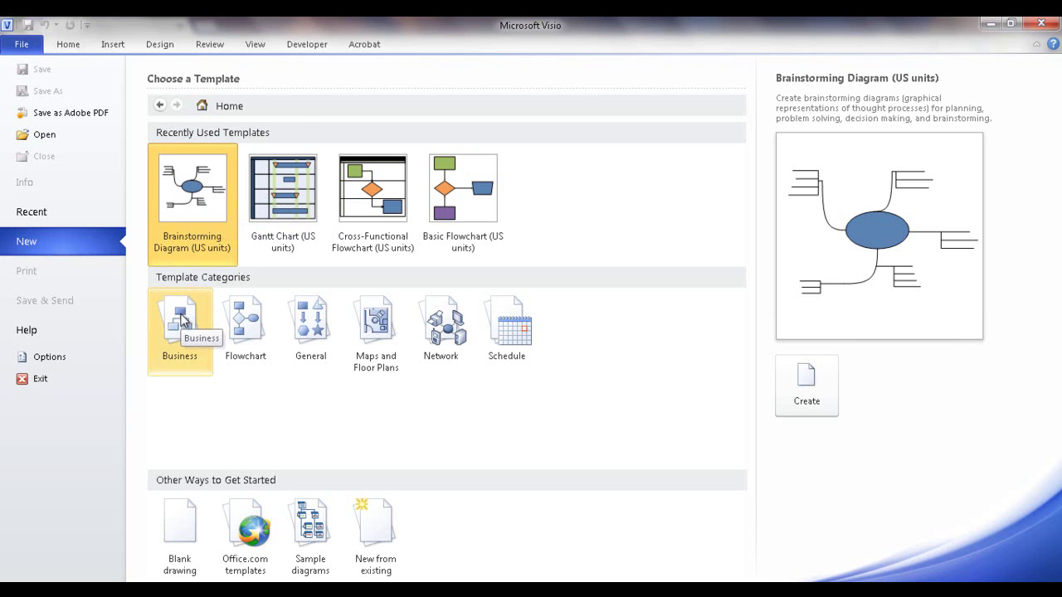
- Create a drawing from the Business category's Brainstorming Diagram template and place a Main topic shape in the upper middle of the page
{"action": "left_click", "coordinate": [182, 321]}
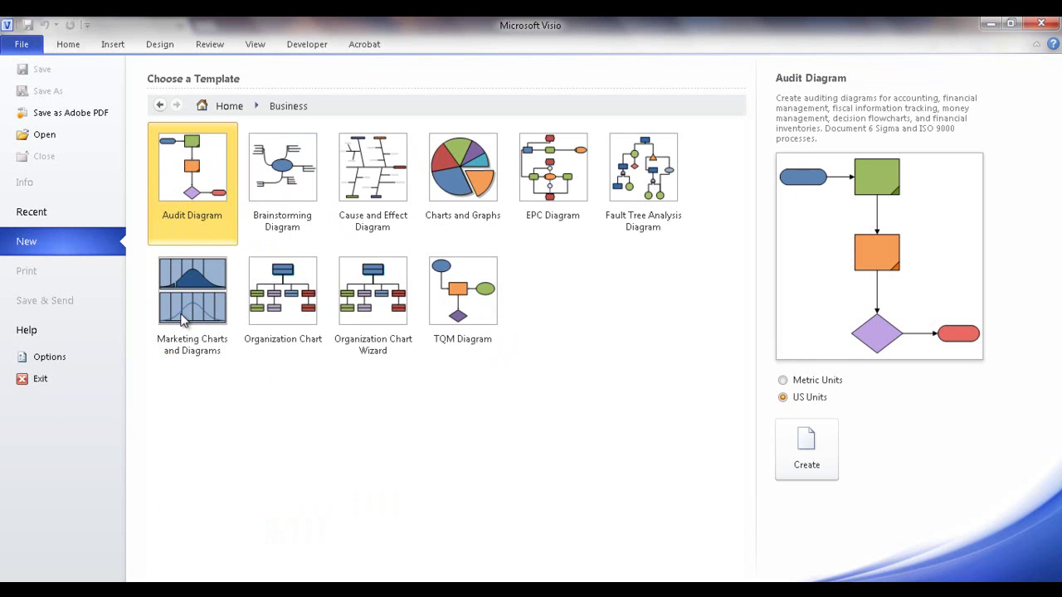
{"action": "double_click", "coordinate": [288, 184]}
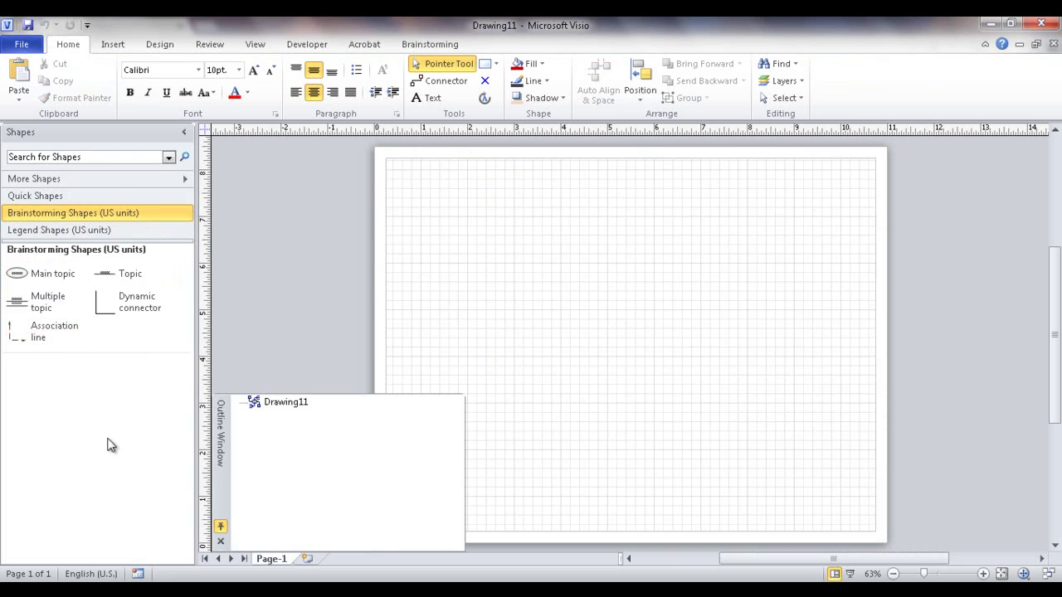
{"action": "left_click_drag", "start_coordinate": [41, 273], "coordinate": [564, 271]}
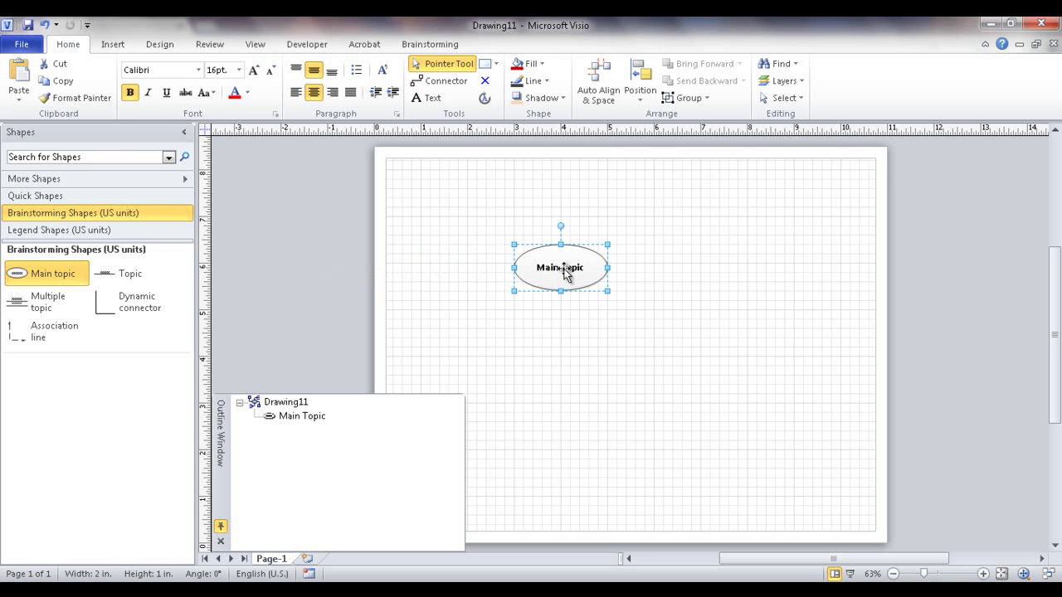
{"action": "key", "text": "Escape"}
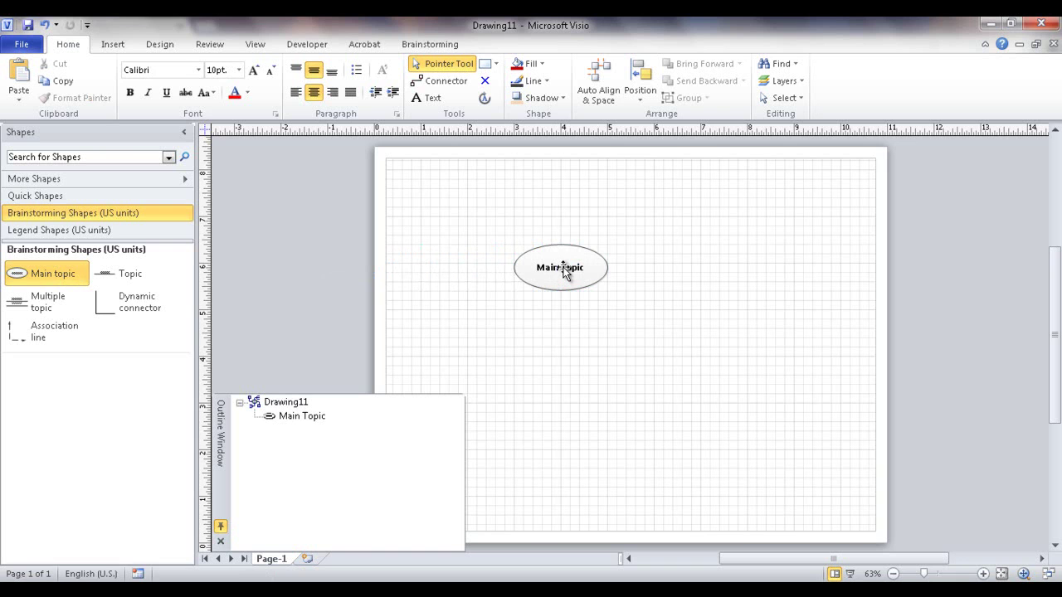
- Replace the main topic's text with "Iphone App"
{"action": "left_click", "coordinate": [565, 274]}
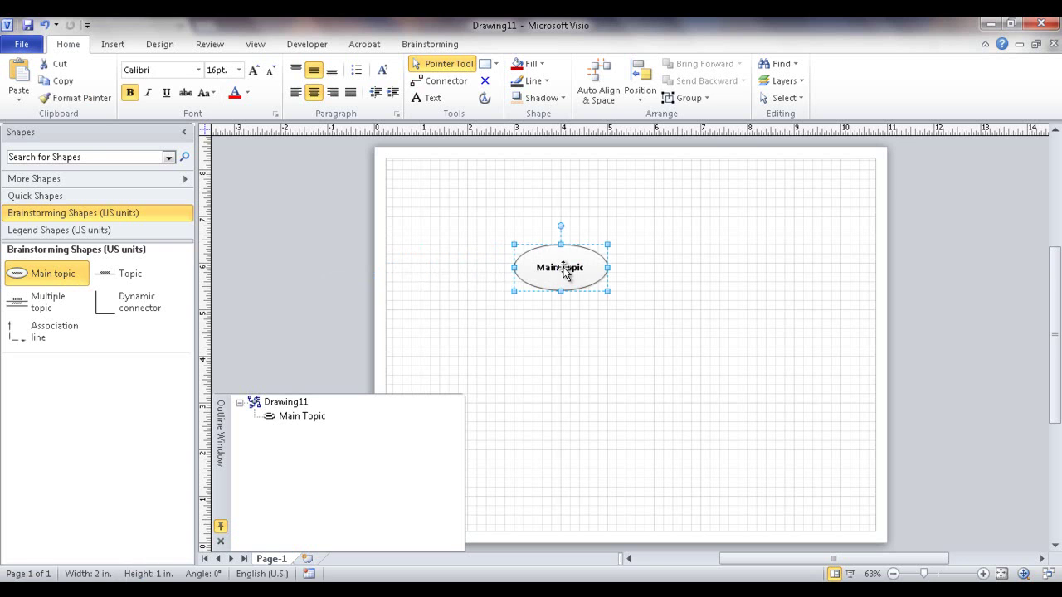
{"action": "double_click", "coordinate": [564, 270]}
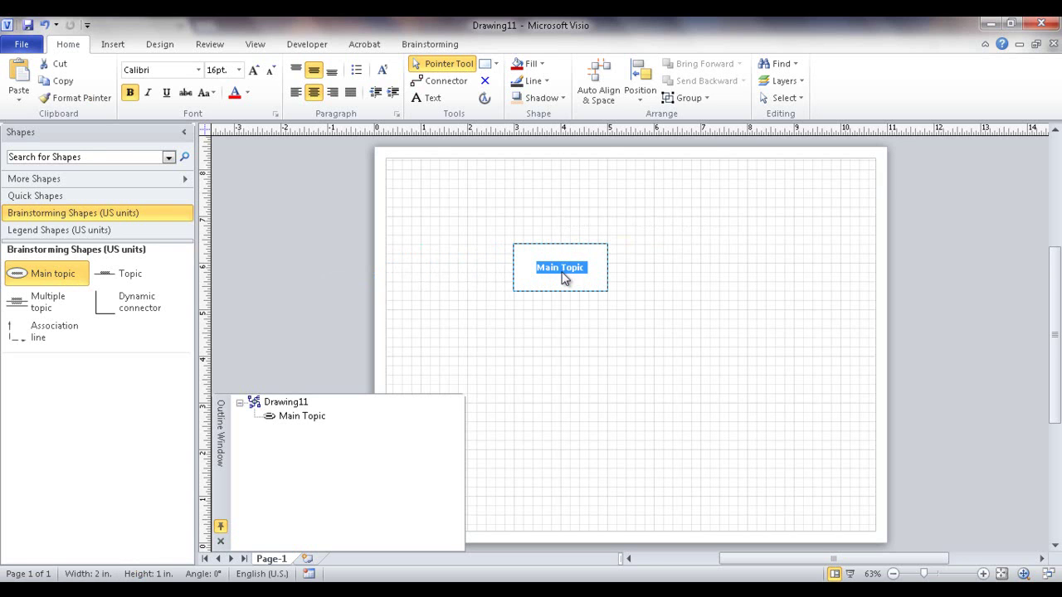
{"action": "key", "text": "Escape"}
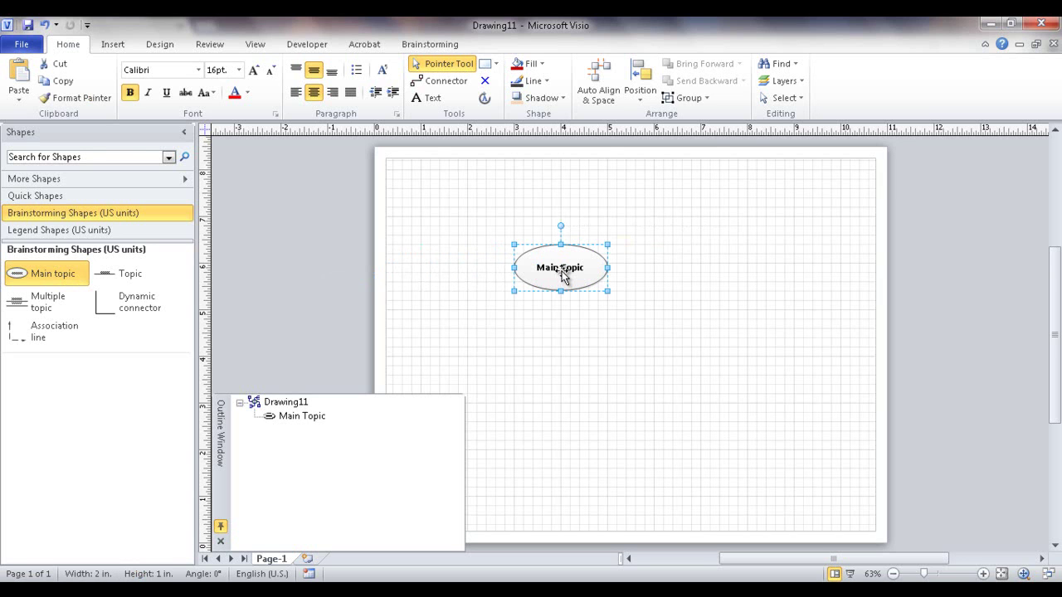
{"action": "double_click", "coordinate": [561, 276]}
{"action": "key", "text": "Delete"}
{"action": "type", "text": "I"}
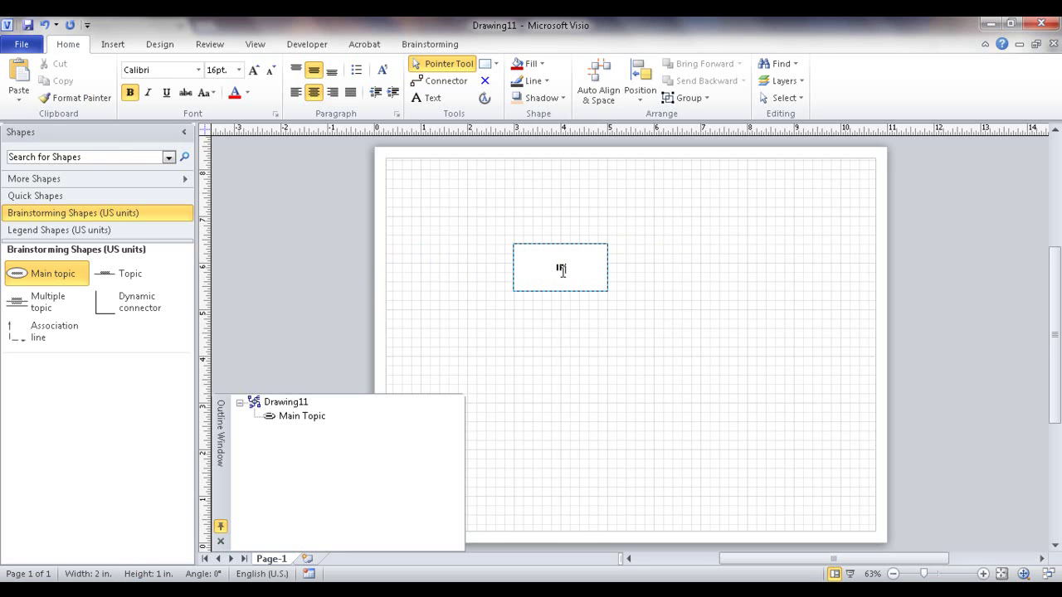
{"action": "type", "text": "phone App"}
{"action": "left_click", "coordinate": [608, 312]}
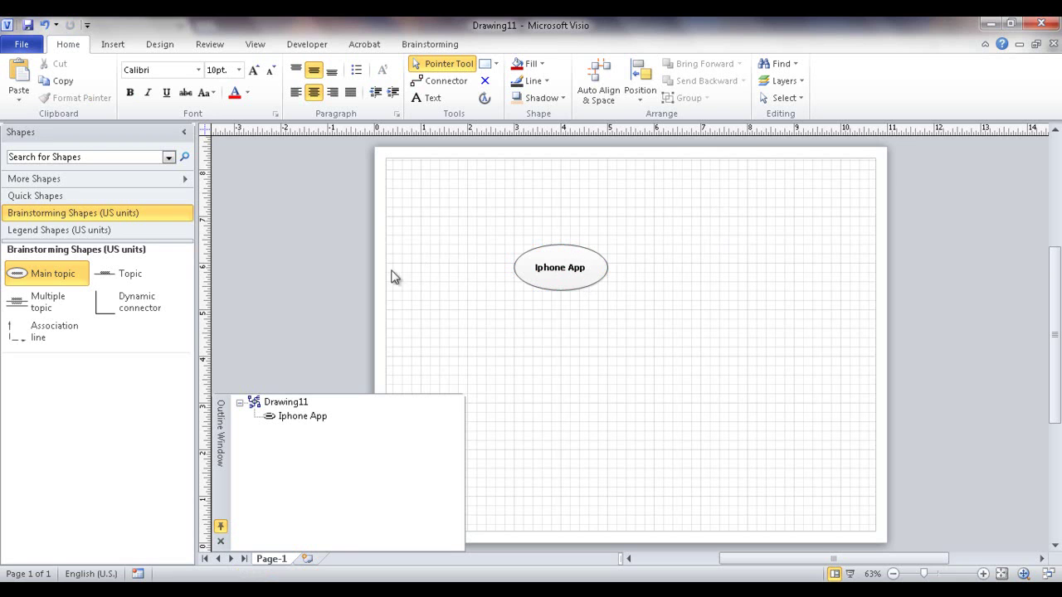
- Add a Multiple topic shape beside the Iphone App ellipse with the topics Design, Development and Test
{"action": "left_click_drag", "start_coordinate": [39, 305], "coordinate": [685, 257]}
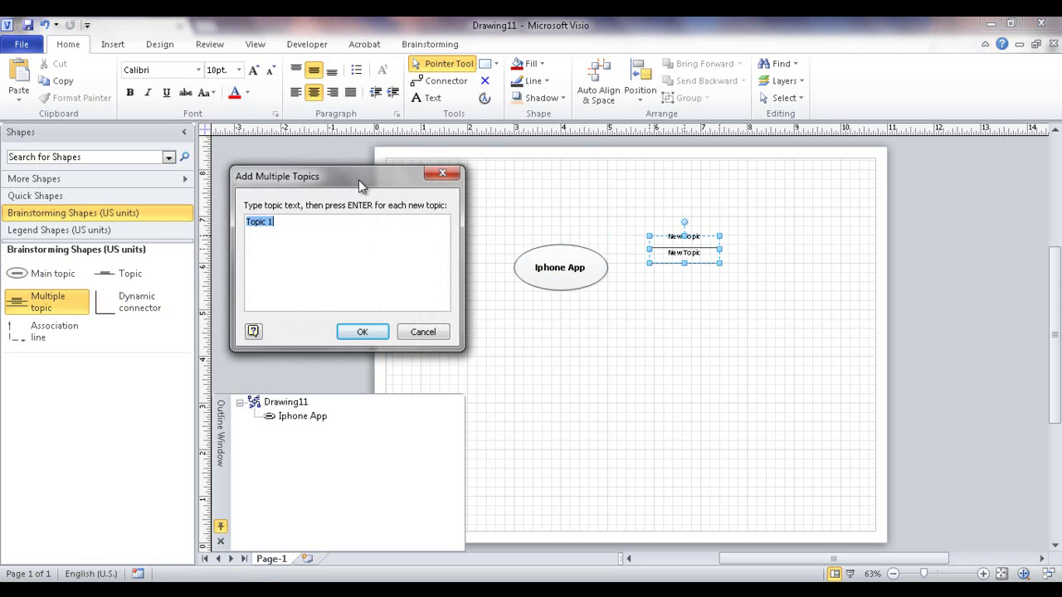
{"action": "type", "text": "Desgin"}
{"action": "key", "text": "BackSpace"}
{"action": "key", "text": "BackSpace"}
{"action": "key", "text": "BackSpace"}
{"action": "type", "text": "ign"}
{"action": "key", "text": "Return"}
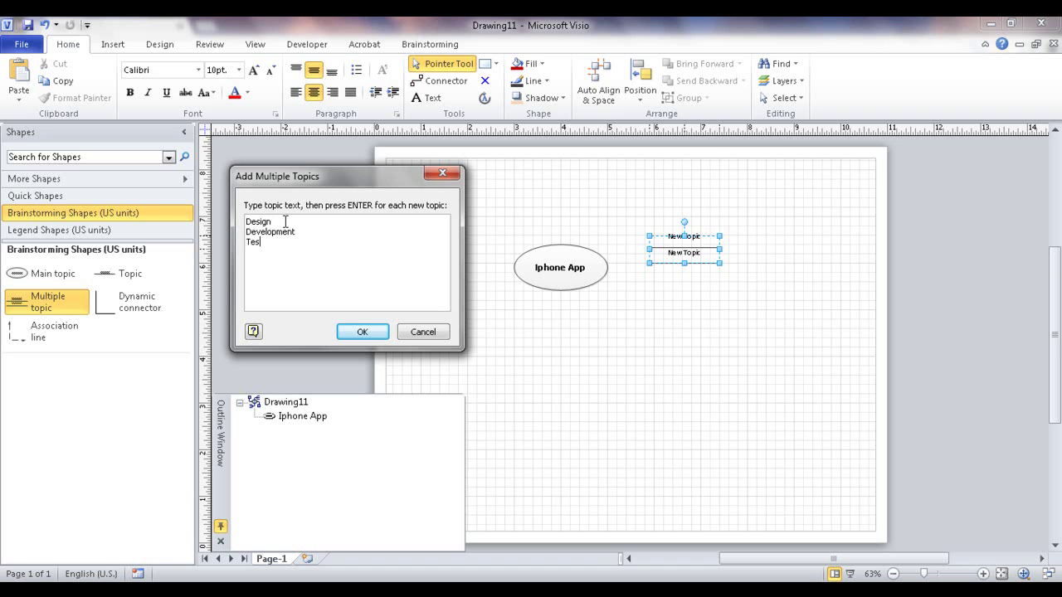
{"action": "left_click", "coordinate": [358, 331]}
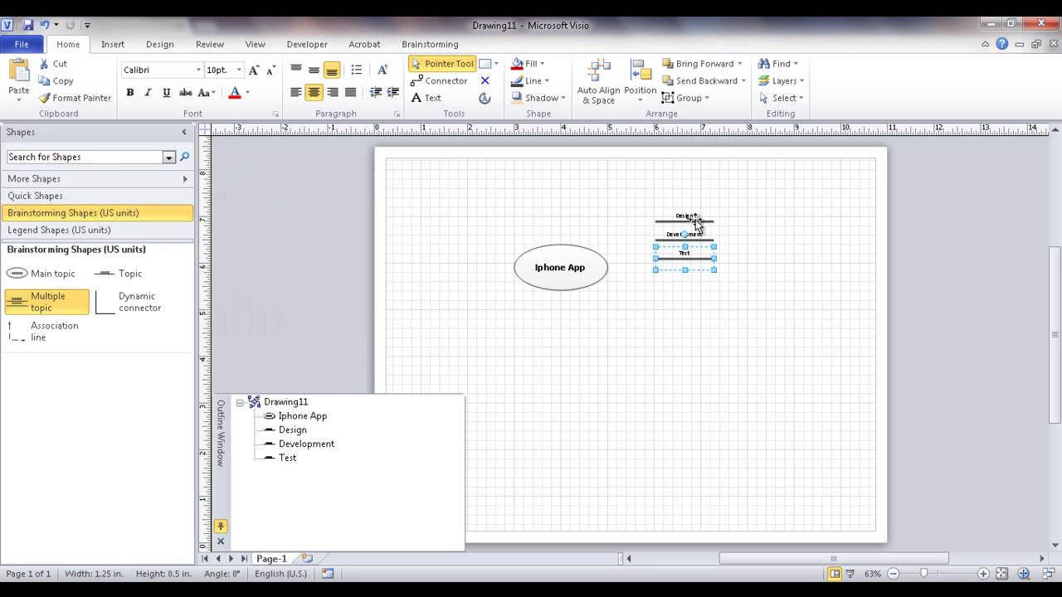
- Spread the topics around the right of the Iphone App ellipse: Design above, Development beside it and Test below
{"action": "left_click_drag", "start_coordinate": [692, 217], "coordinate": [662, 205]}
{"action": "left_click_drag", "start_coordinate": [681, 243], "coordinate": [622, 235]}
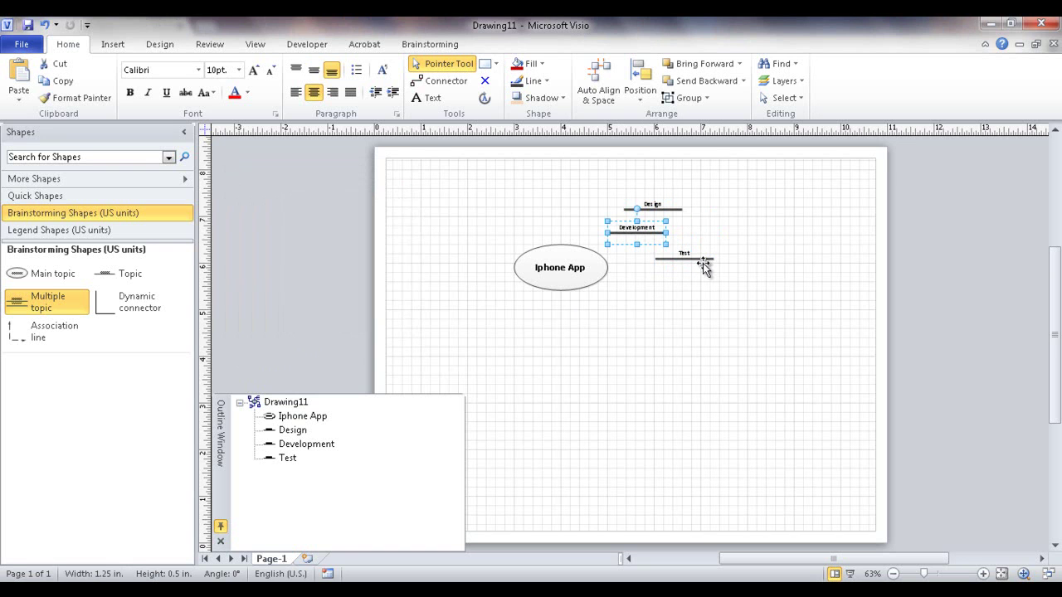
{"action": "left_click_drag", "start_coordinate": [702, 264], "coordinate": [683, 312]}
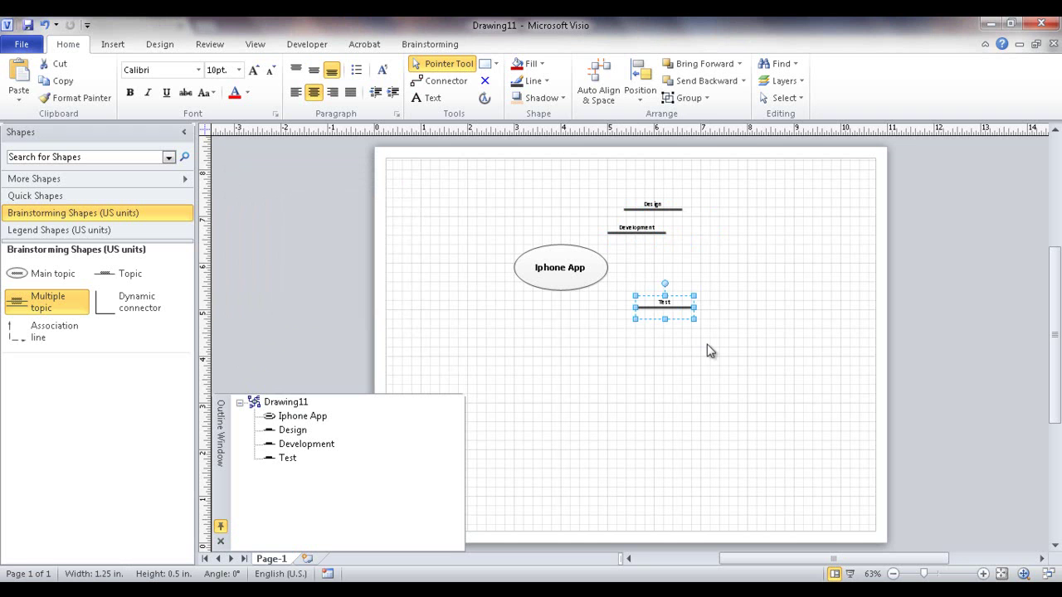
{"action": "left_click_drag", "start_coordinate": [762, 365], "coordinate": [471, 185]}
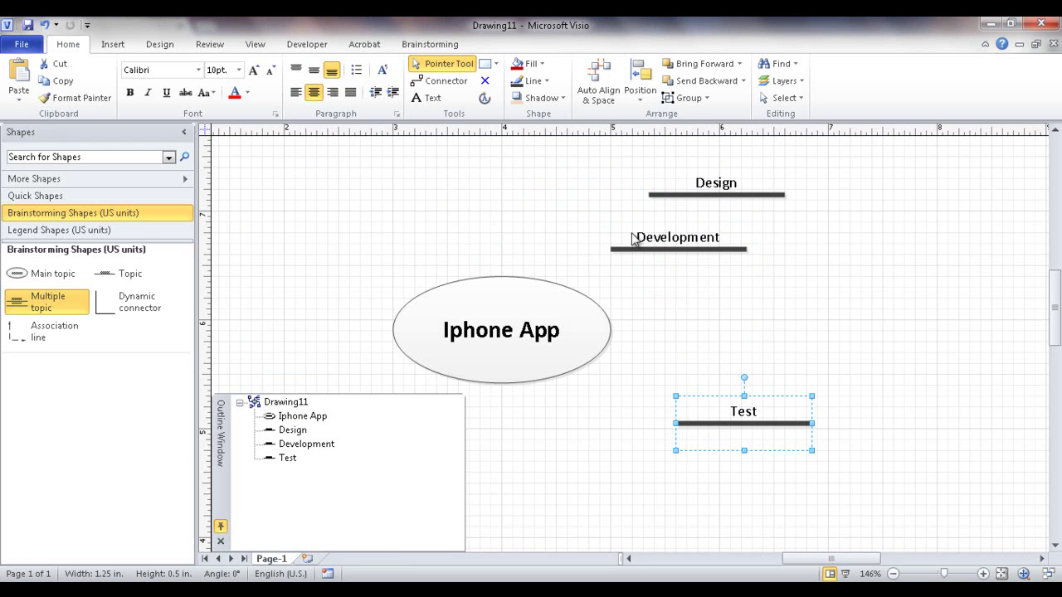
{"action": "left_click_drag", "start_coordinate": [683, 248], "coordinate": [776, 280]}
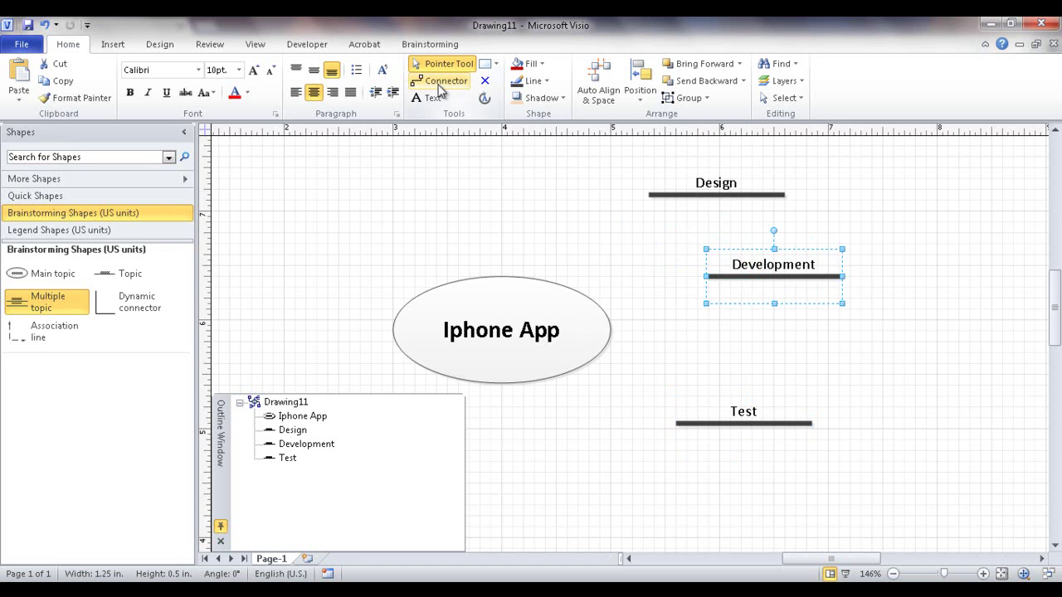
- Connect the Design, Development and Test topics to the Iphone App ellipse with the Connector tool
{"action": "left_click", "coordinate": [440, 86]}
{"action": "left_click_drag", "start_coordinate": [692, 197], "coordinate": [535, 326]}
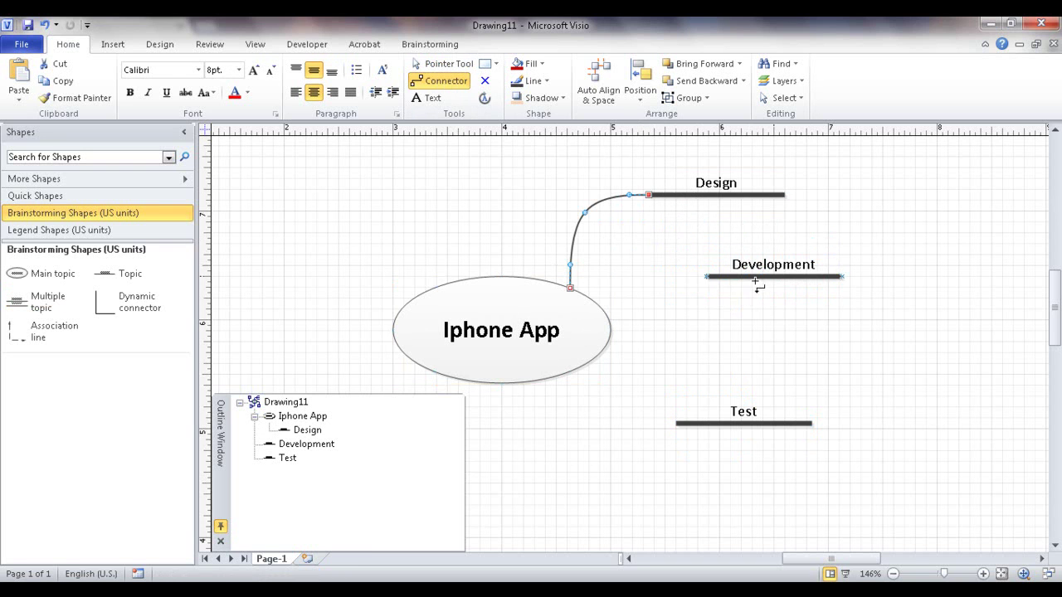
{"action": "left_click_drag", "start_coordinate": [756, 282], "coordinate": [517, 351]}
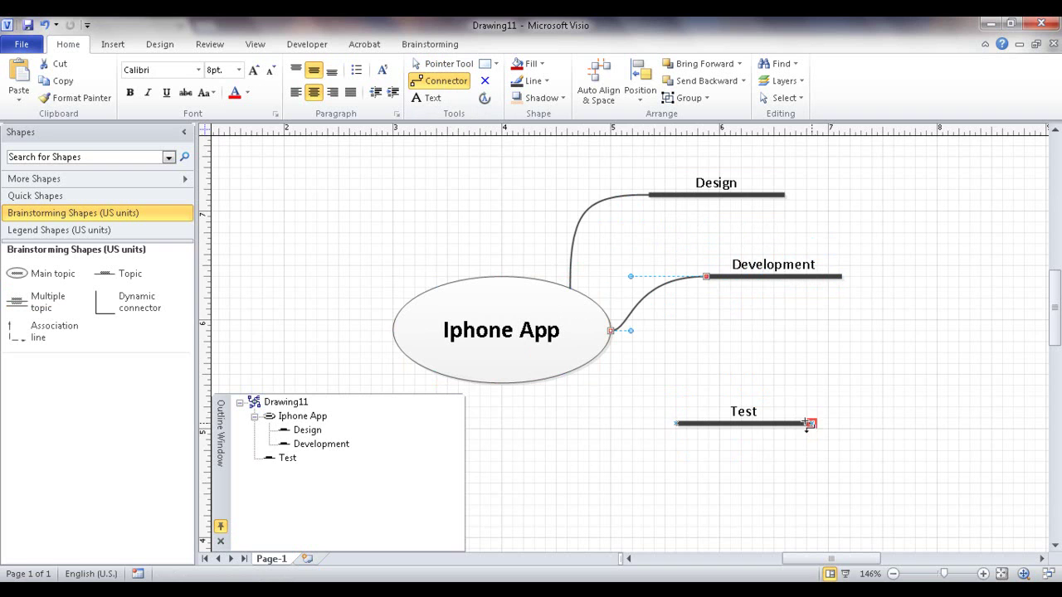
{"action": "left_click_drag", "start_coordinate": [758, 436], "coordinate": [504, 336]}
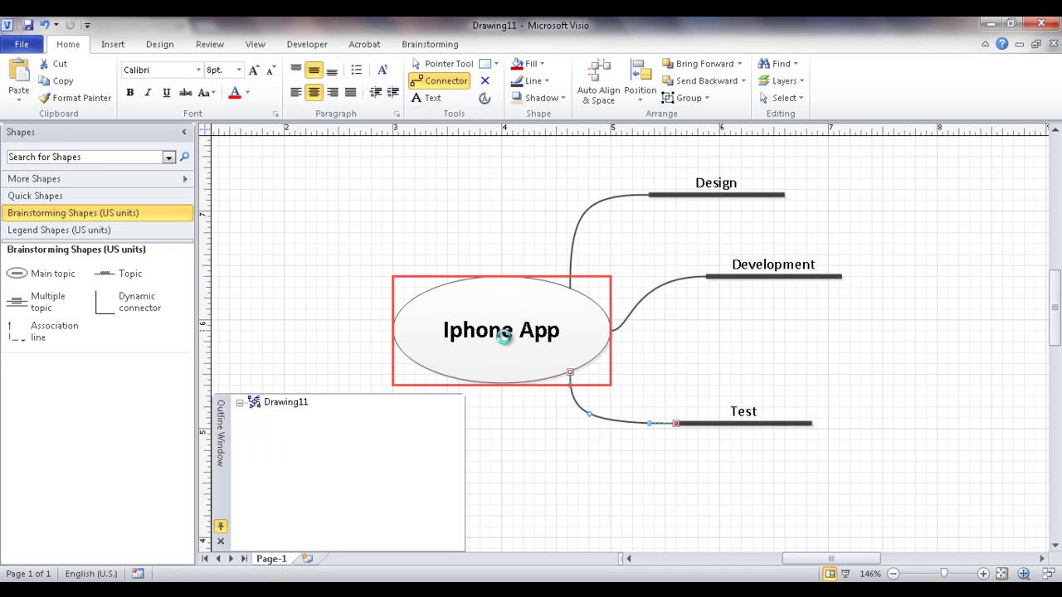
{"action": "left_click", "coordinate": [442, 64]}
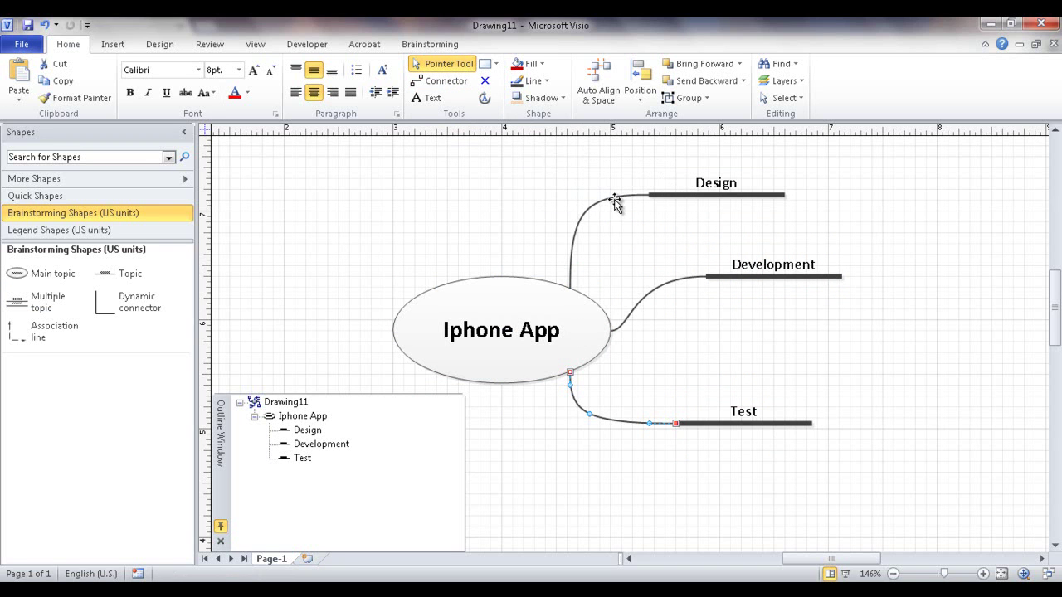
- Move the Design topic to the upper left of the Iphone App ellipse and the Development topic to its upper right
{"action": "left_click", "coordinate": [615, 200]}
{"action": "left_click", "coordinate": [633, 424]}
{"action": "left_click_drag", "start_coordinate": [686, 195], "coordinate": [341, 204]}
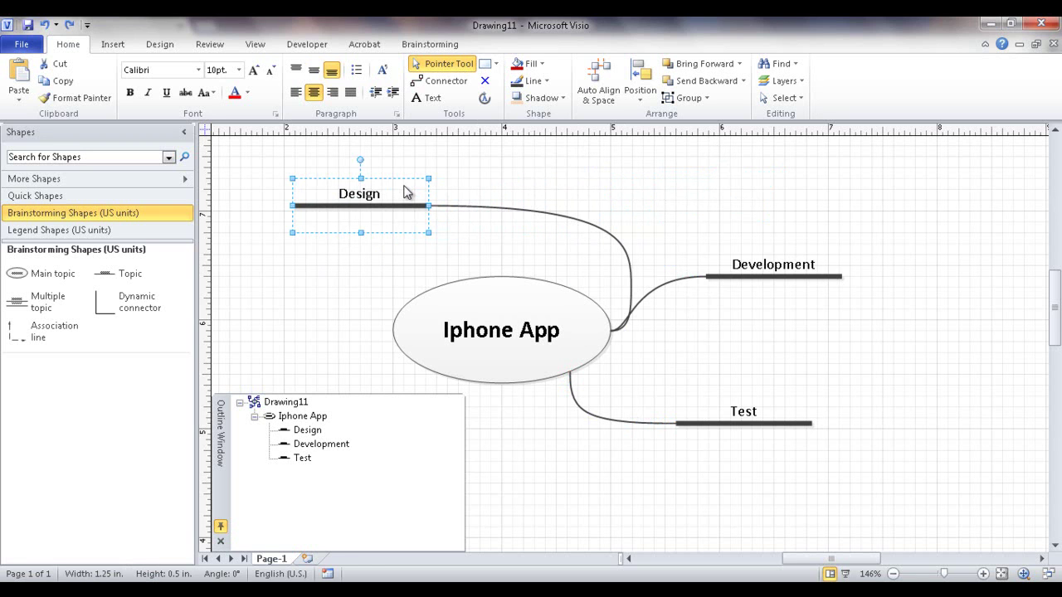
{"action": "left_click_drag", "start_coordinate": [403, 206], "coordinate": [339, 211]}
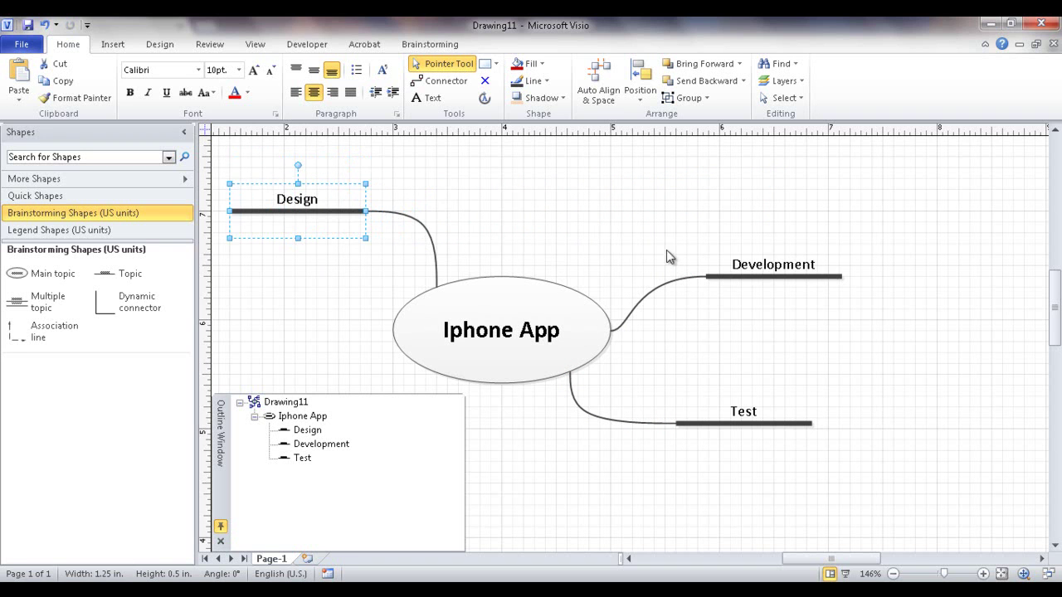
{"action": "left_click_drag", "start_coordinate": [727, 277], "coordinate": [707, 223]}
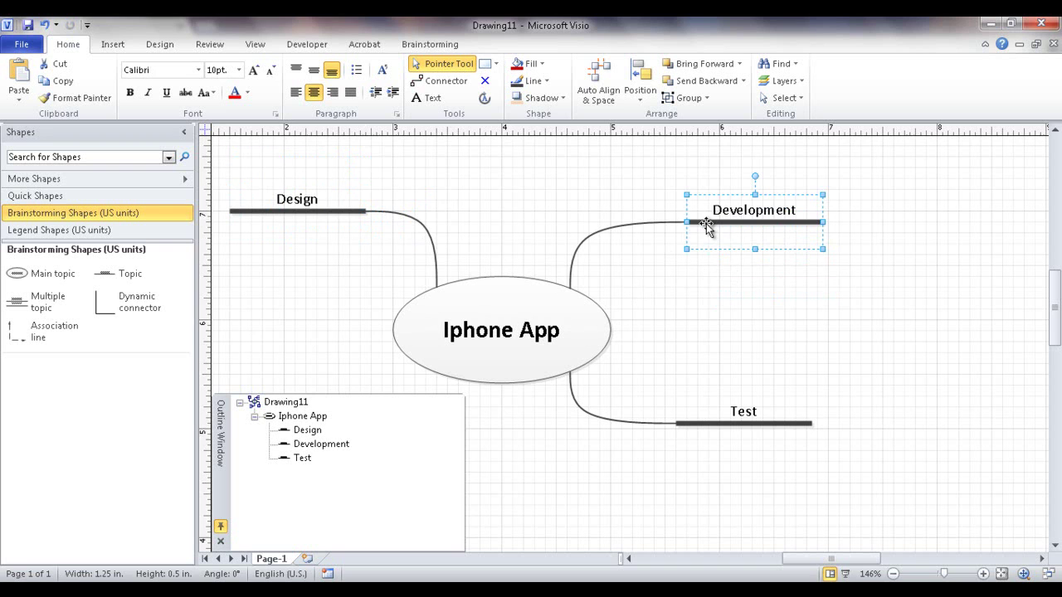
- Attach the Development connector to the fixed connection point on the right side of the Iphone App ellipse
{"action": "left_click", "coordinate": [636, 223]}
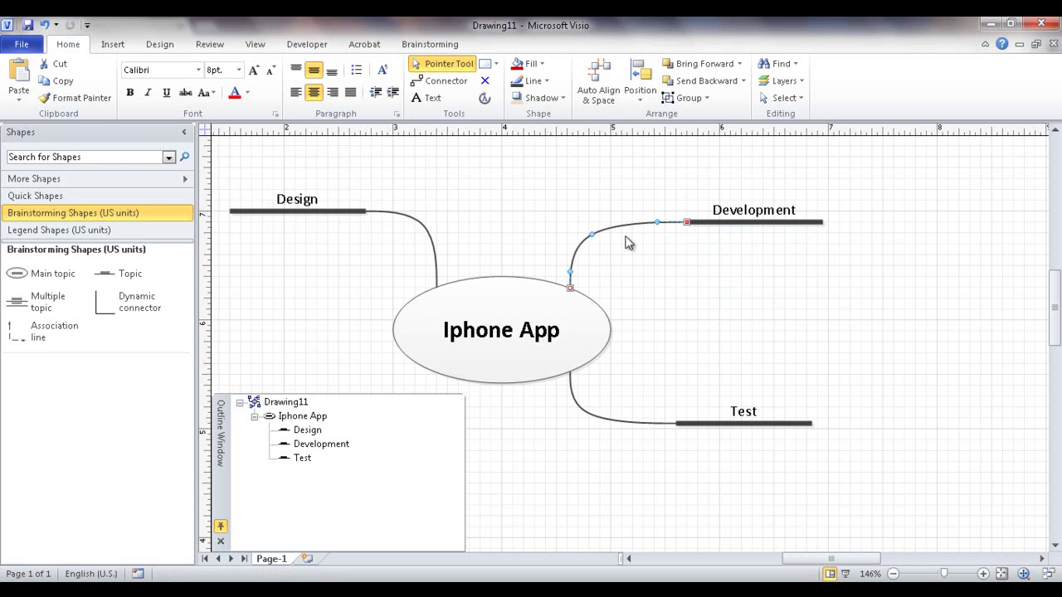
{"action": "left_click_drag", "start_coordinate": [570, 287], "coordinate": [477, 317]}
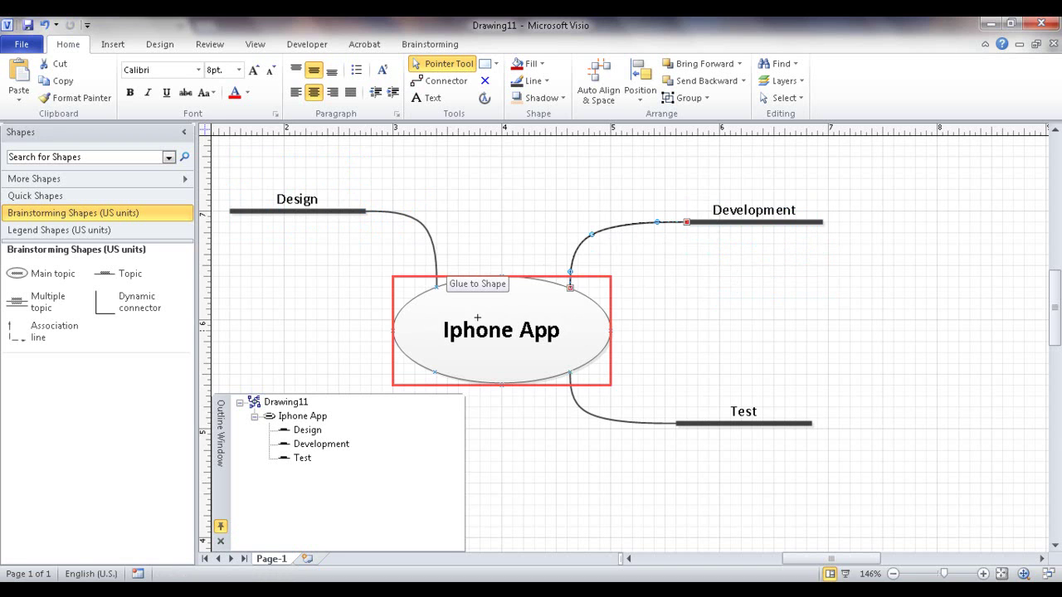
{"action": "left_click_drag", "start_coordinate": [478, 318], "coordinate": [611, 331]}
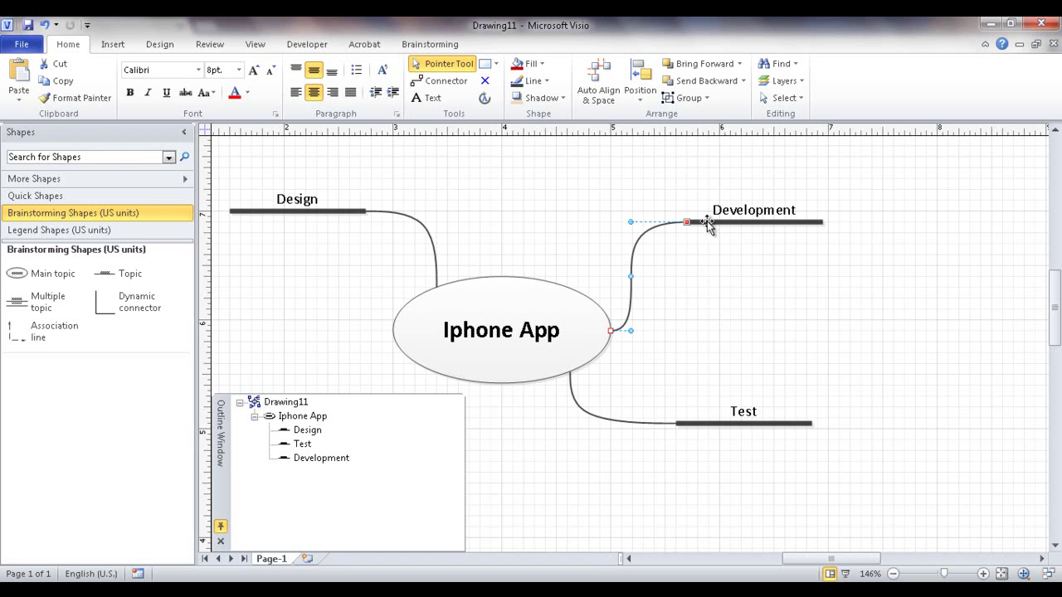
- Move the Development topic to the left of the Iphone App ellipse and try to reshape its connector by its curve points
{"action": "left_click_drag", "start_coordinate": [705, 221], "coordinate": [258, 321]}
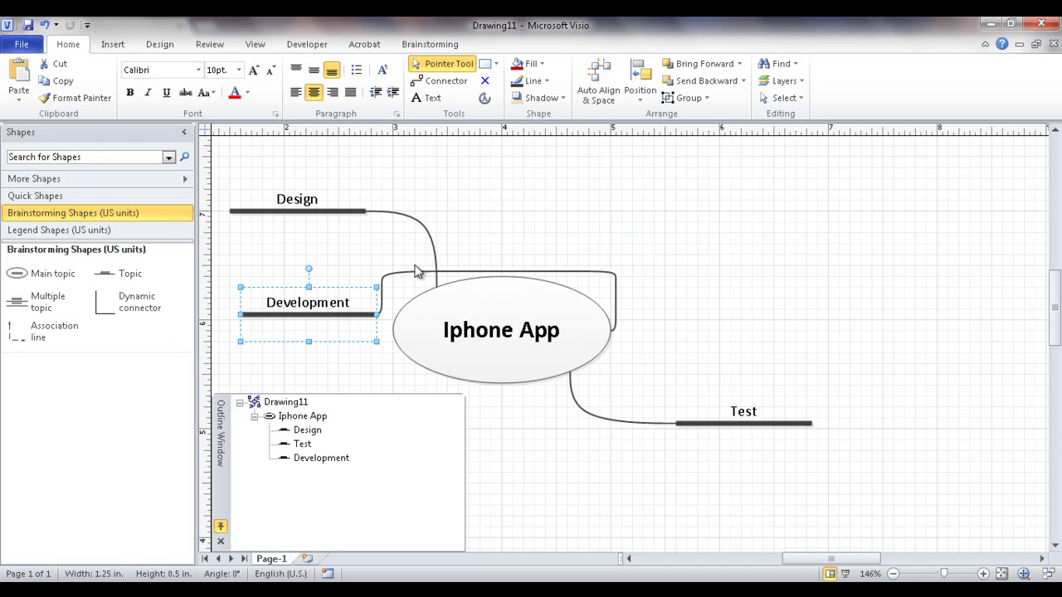
{"action": "left_click", "coordinate": [617, 296]}
{"action": "left_click_drag", "start_coordinate": [615, 331], "coordinate": [512, 329]}
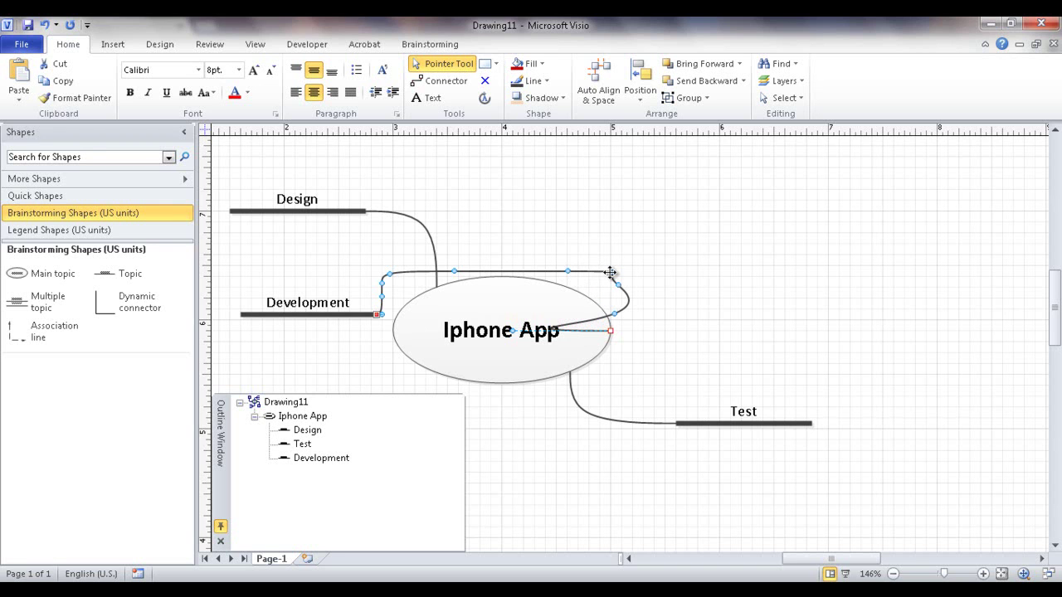
{"action": "left_click_drag", "start_coordinate": [610, 272], "coordinate": [648, 178]}
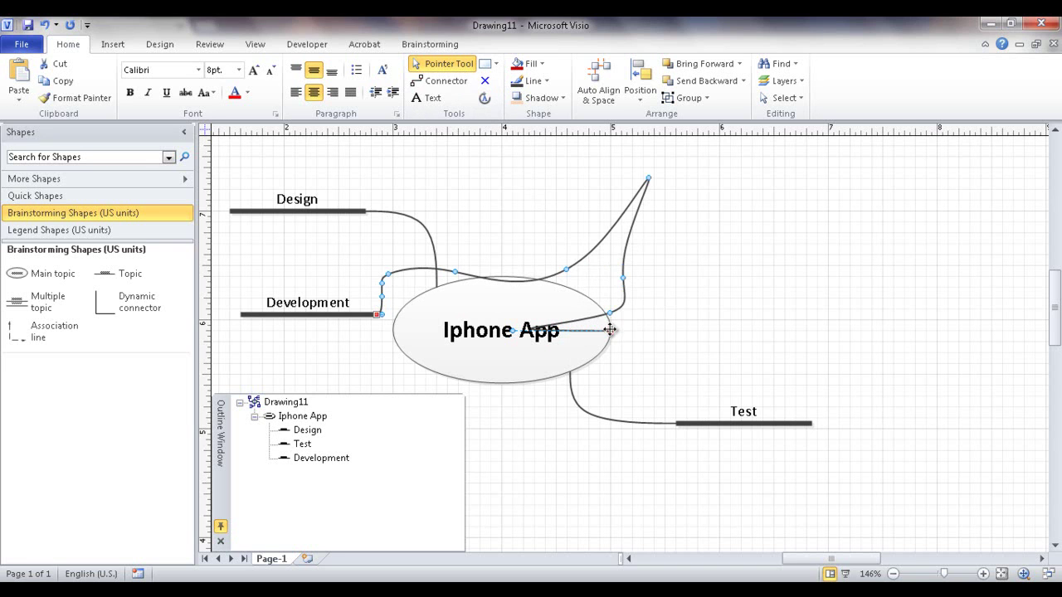
- Glue the Development connector to the whole Iphone App shape and move the Development topic to the ellipse's upper right
{"action": "left_click_drag", "start_coordinate": [612, 333], "coordinate": [521, 325]}
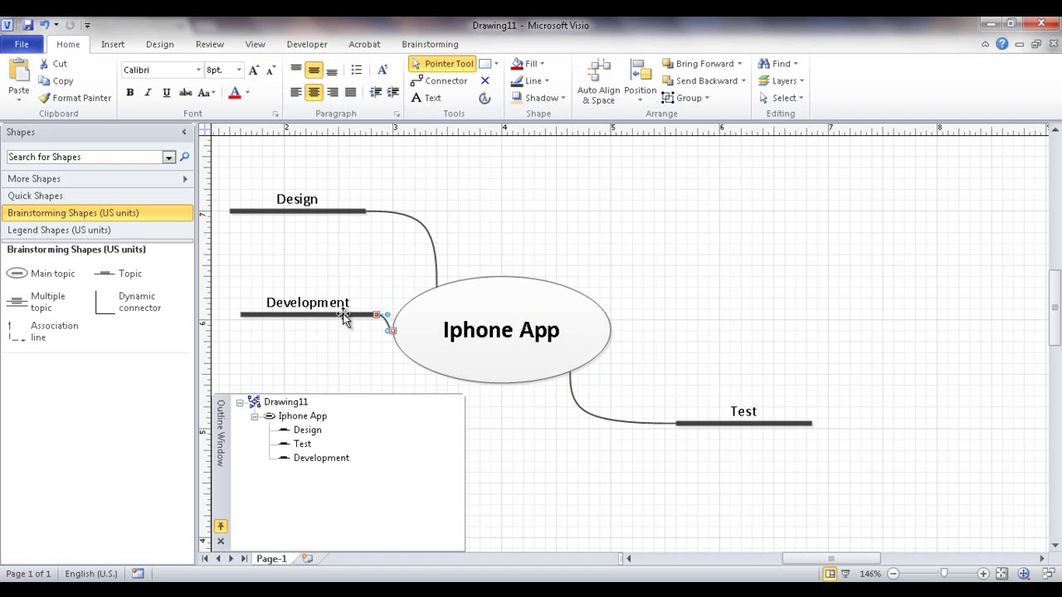
{"action": "left_click_drag", "start_coordinate": [344, 312], "coordinate": [757, 222]}
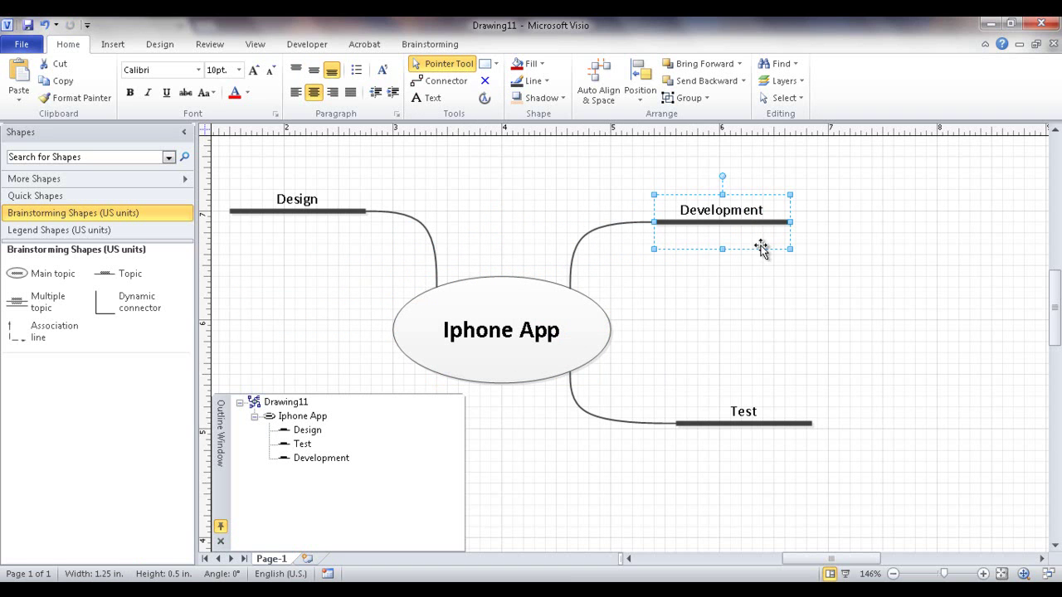
{"action": "left_click", "coordinate": [761, 305]}
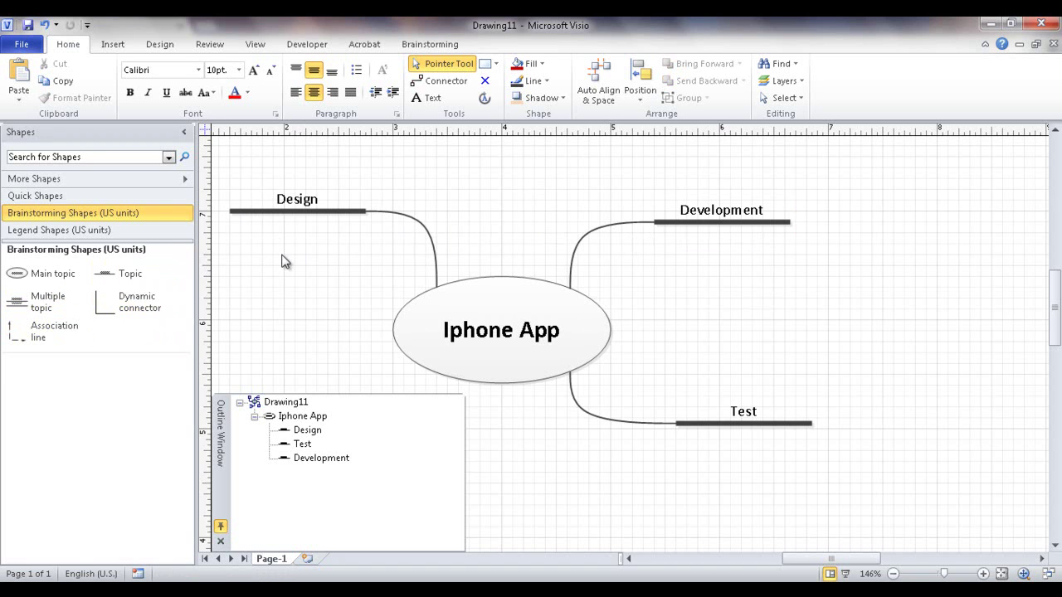
- Delete the Design, Development and Test topics from around the Iphone App main topic
{"action": "left_click", "coordinate": [337, 210]}
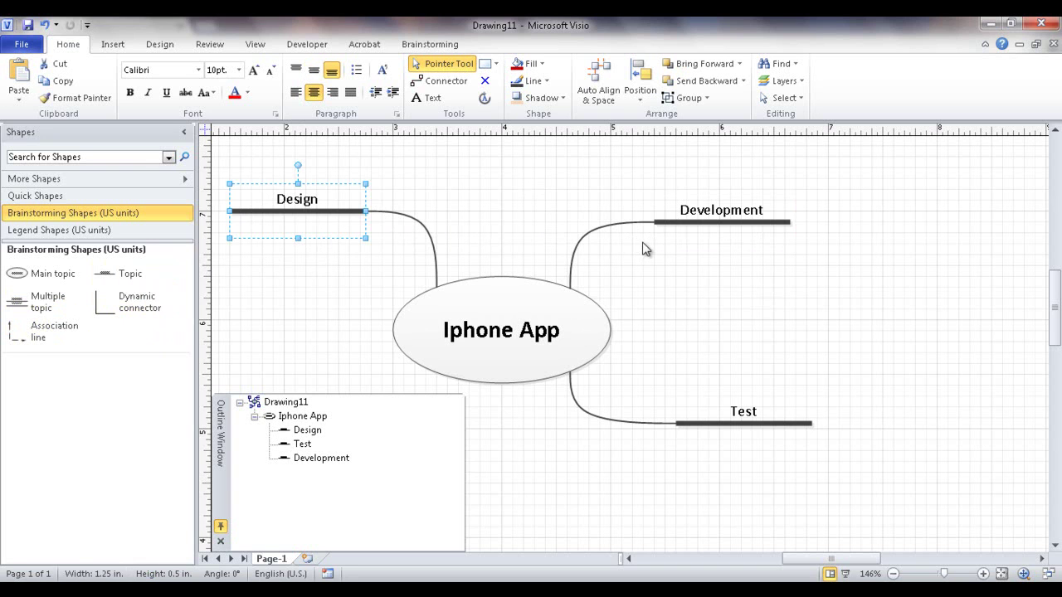
{"action": "left_click", "coordinate": [721, 224], "text": "shift"}
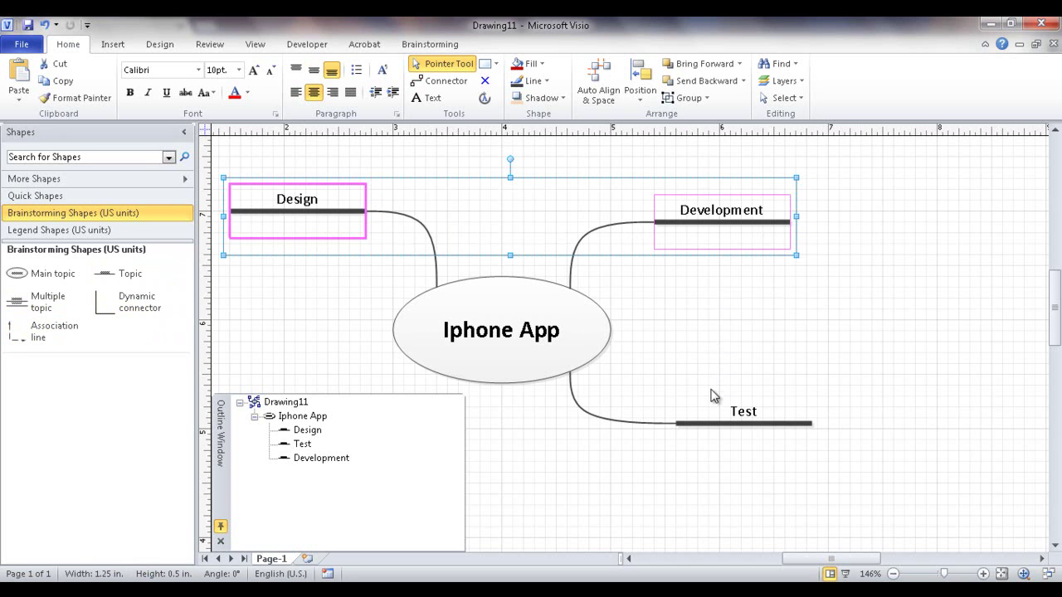
{"action": "left_click", "coordinate": [712, 423], "text": "shift"}
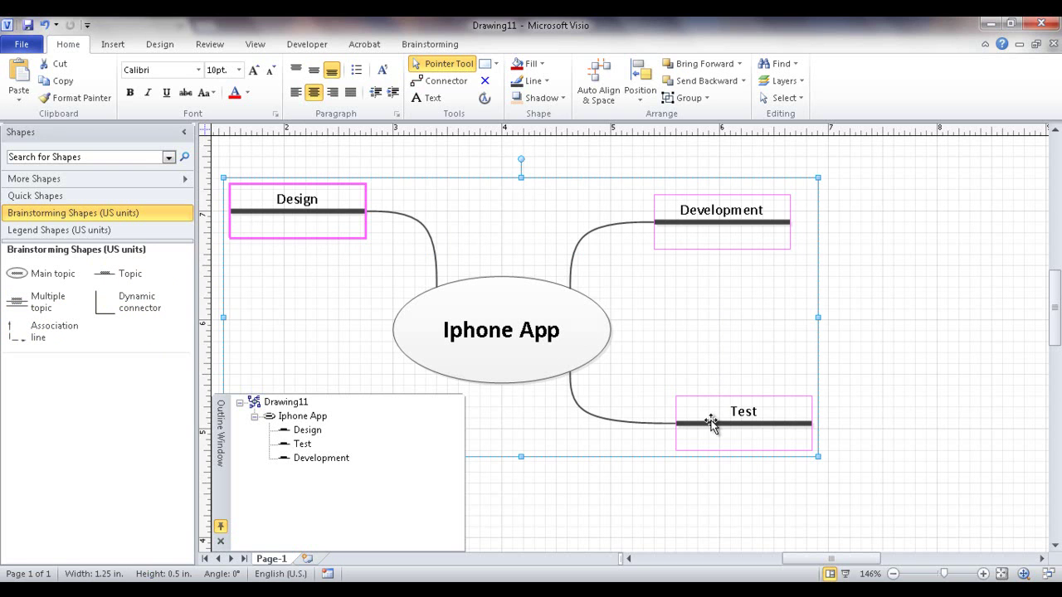
{"action": "key", "text": "Delete"}
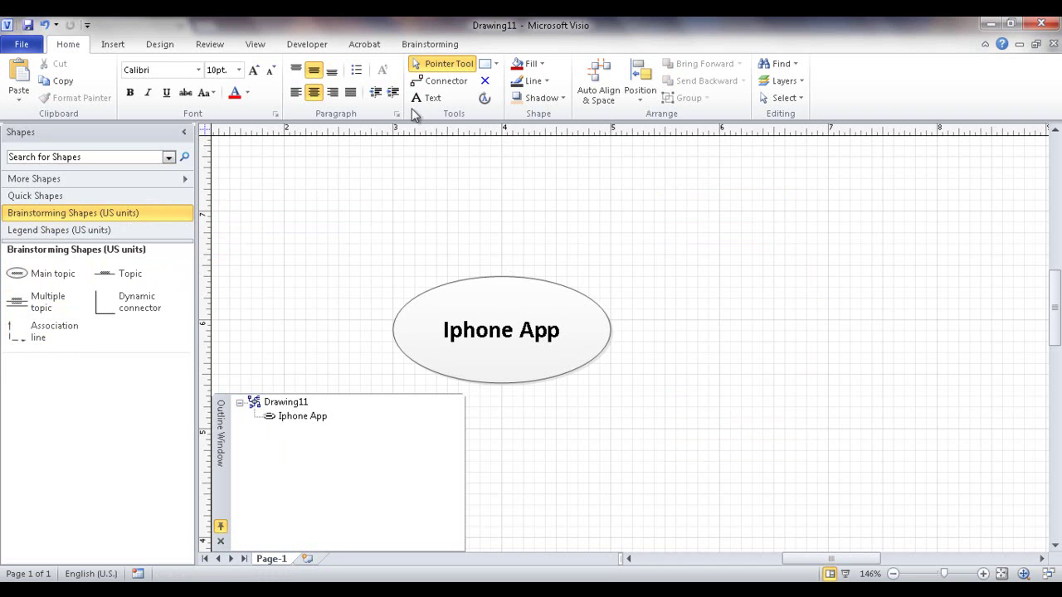
- Add the subtopics Design, Development and Test to the Iphone App main topic in one go with Add Multiple Subtopics
{"action": "left_click", "coordinate": [432, 49]}
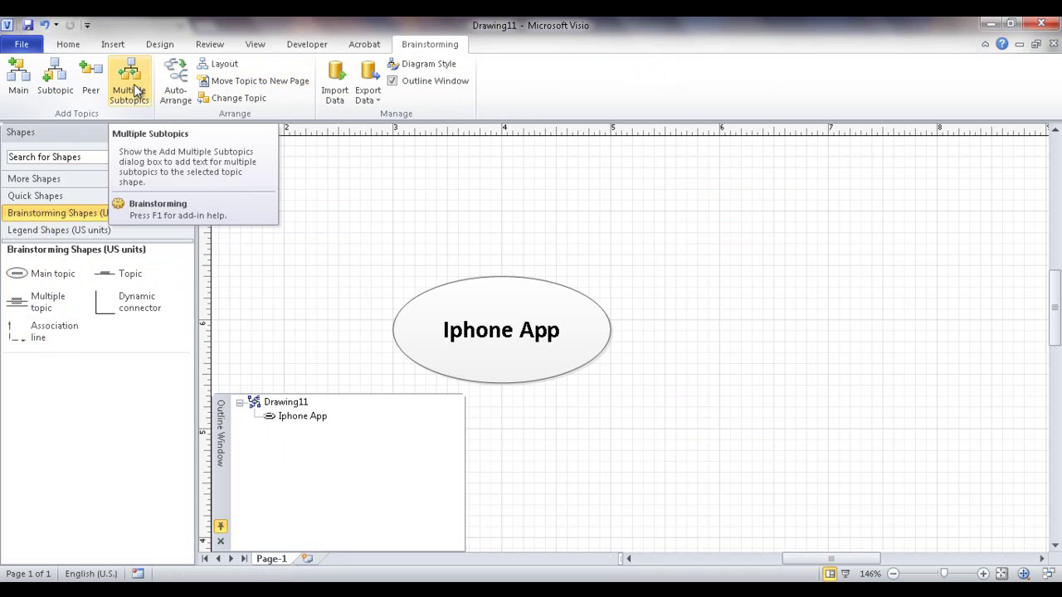
{"action": "right_click", "coordinate": [528, 286]}
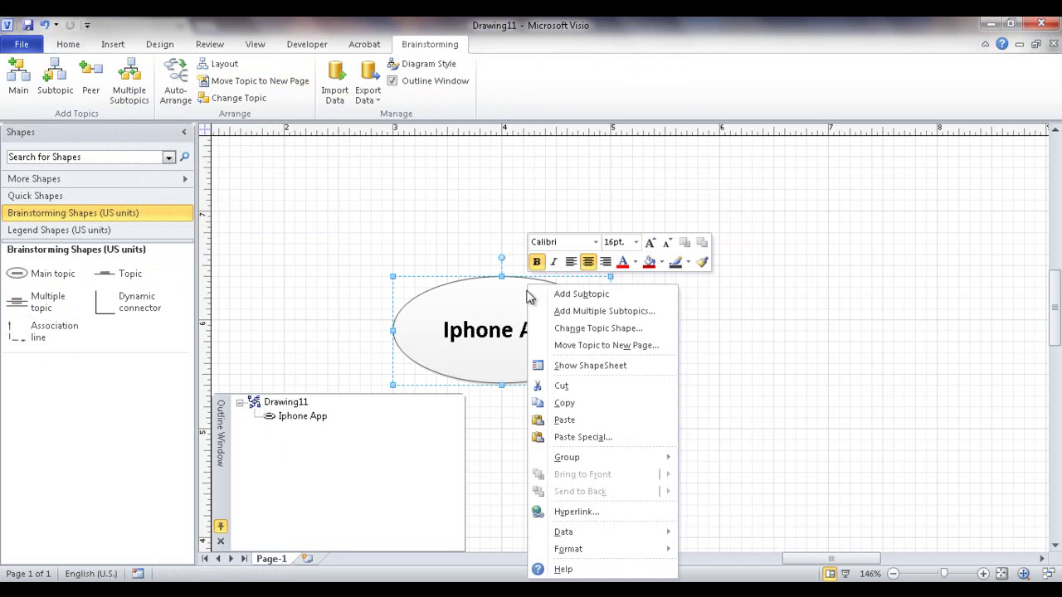
{"action": "left_click", "coordinate": [604, 314]}
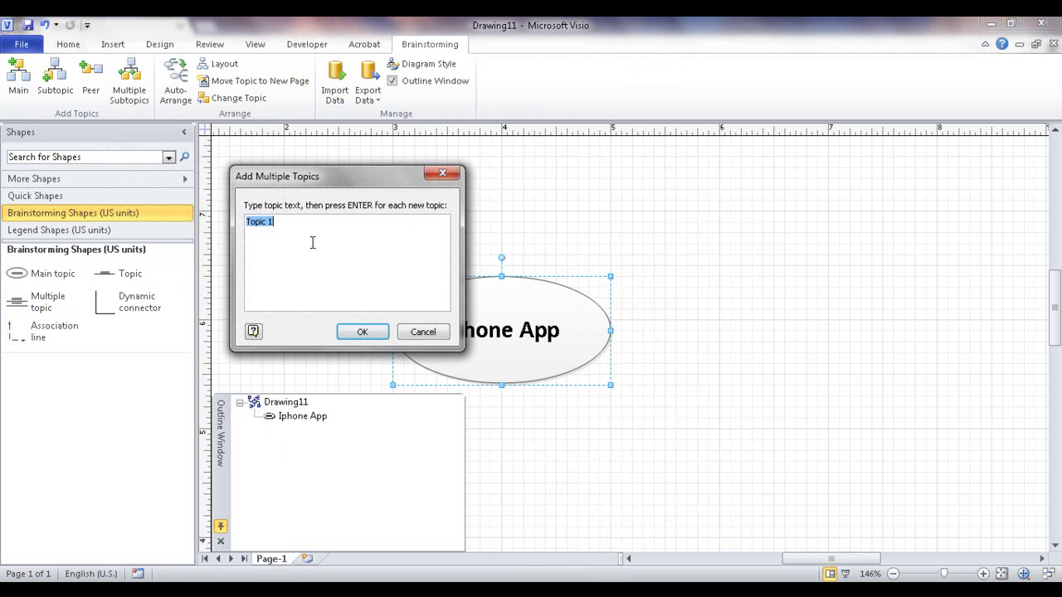
{"action": "type", "text": "Design"}
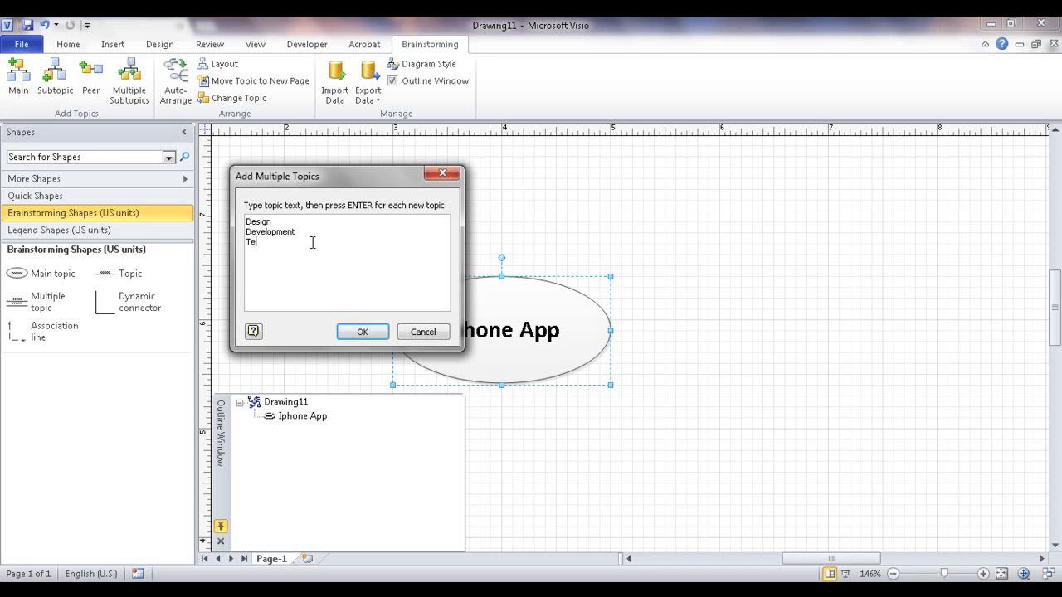
{"action": "left_click", "coordinate": [360, 333]}
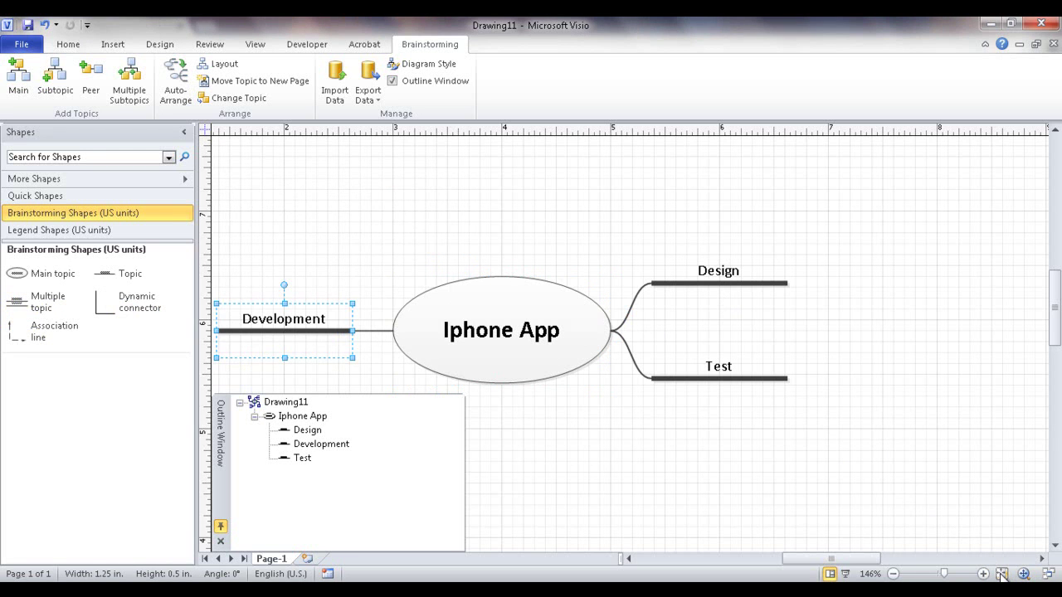
- Add the subtopics Task1 and Task2 to the Design topic from the outline
{"action": "left_click", "coordinate": [1001, 574]}
{"action": "left_click", "coordinate": [702, 366]}
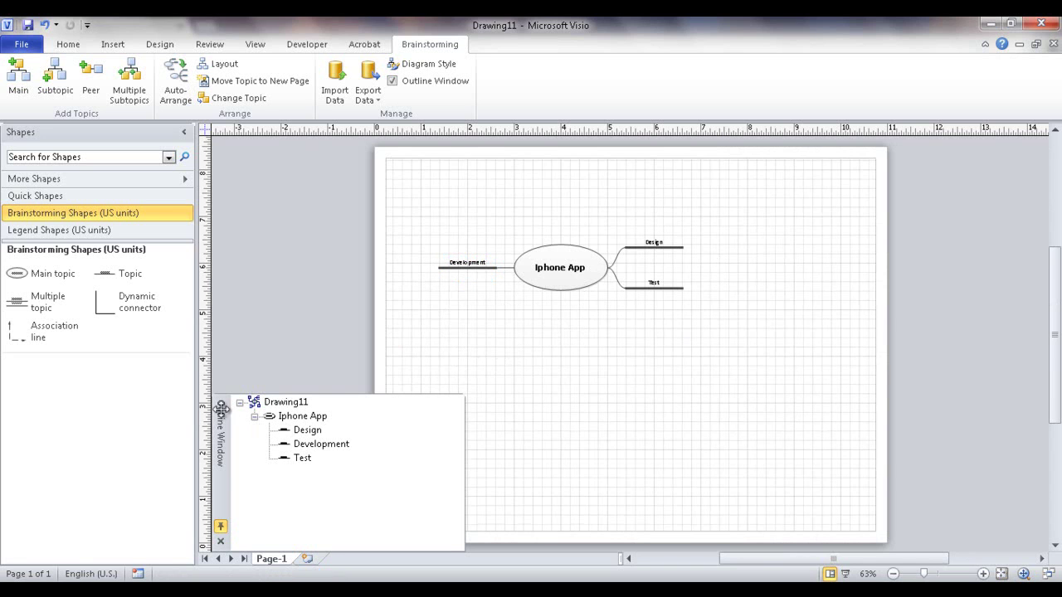
{"action": "left_click", "coordinate": [307, 430]}
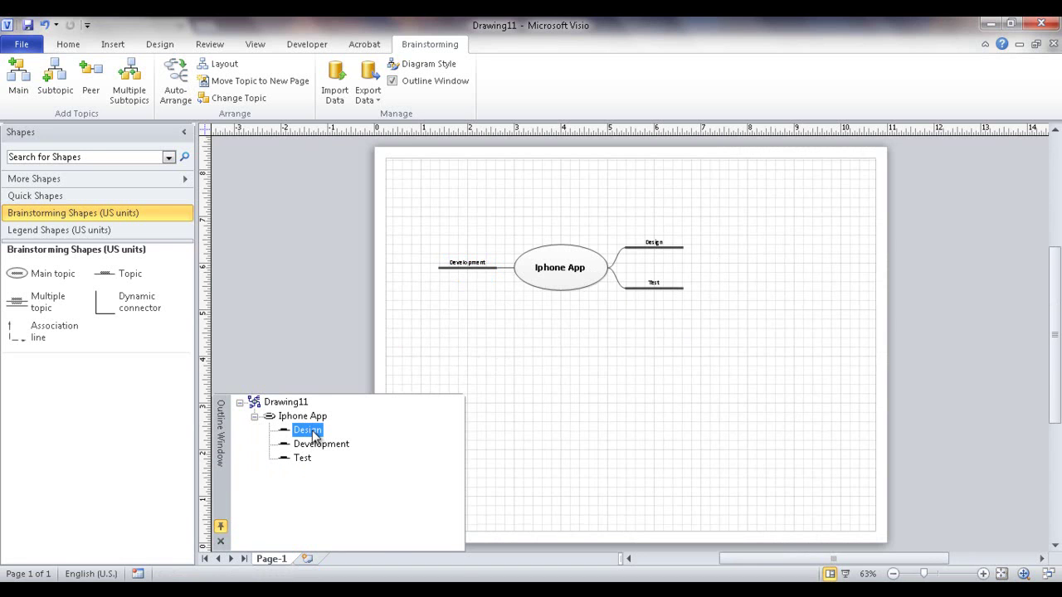
{"action": "right_click", "coordinate": [313, 431]}
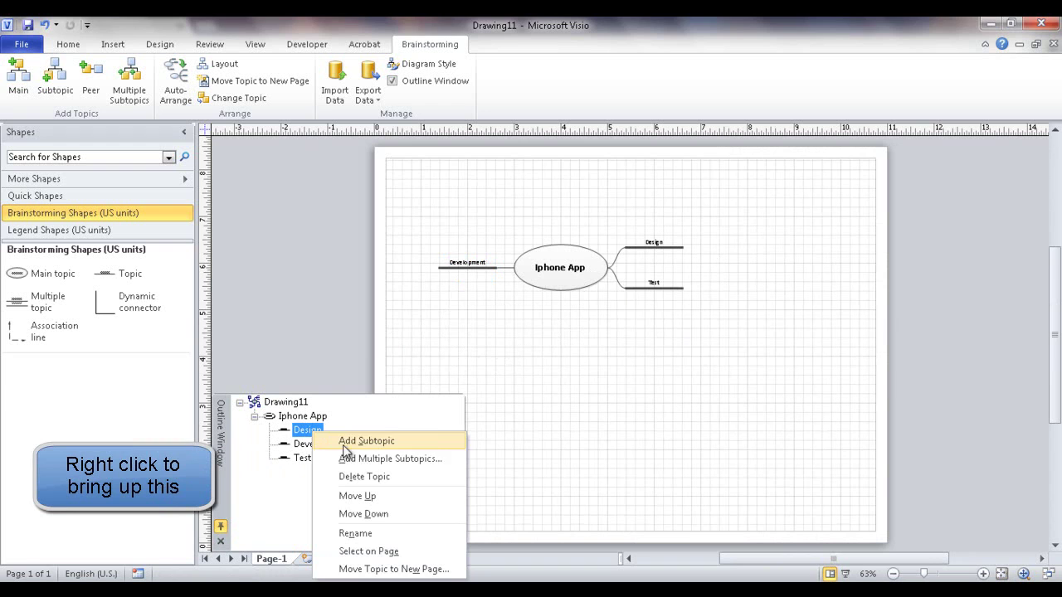
{"action": "left_click", "coordinate": [364, 459]}
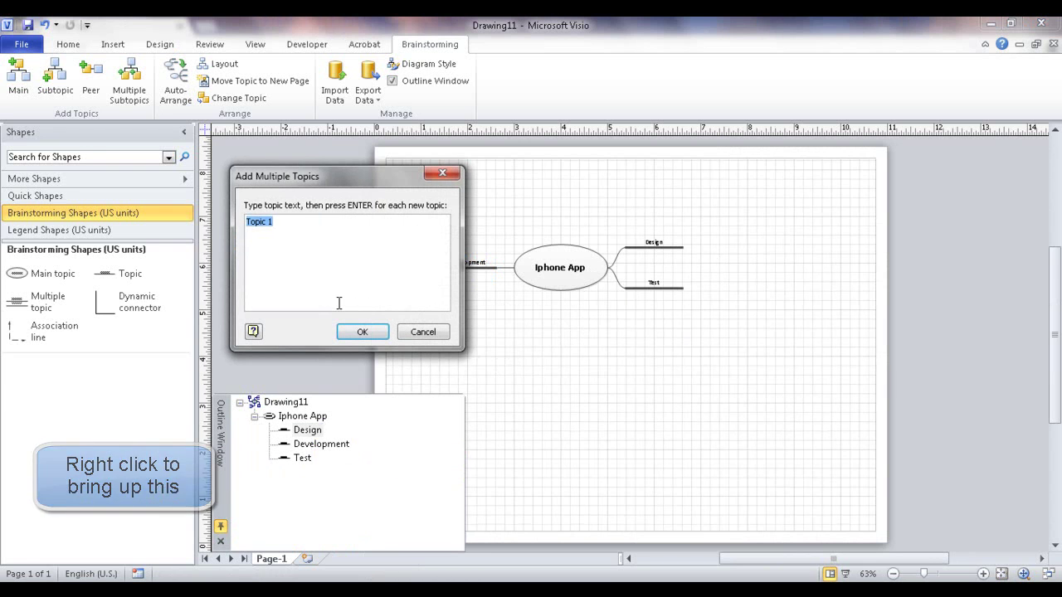
{"action": "type", "text": "Task1"}
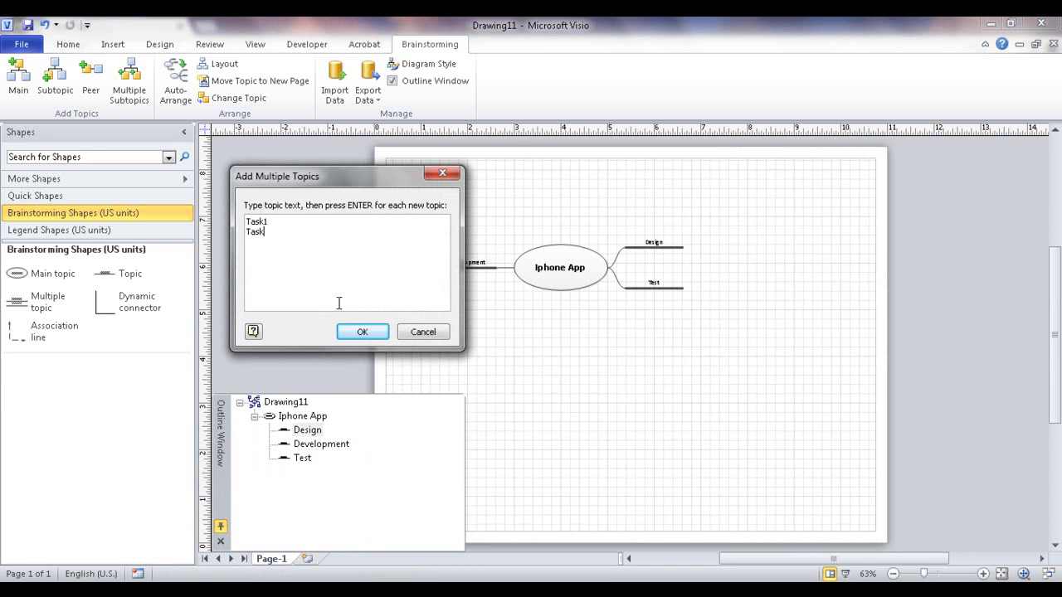
{"action": "type", "text": "Task2"}
{"action": "left_click", "coordinate": [363, 332]}
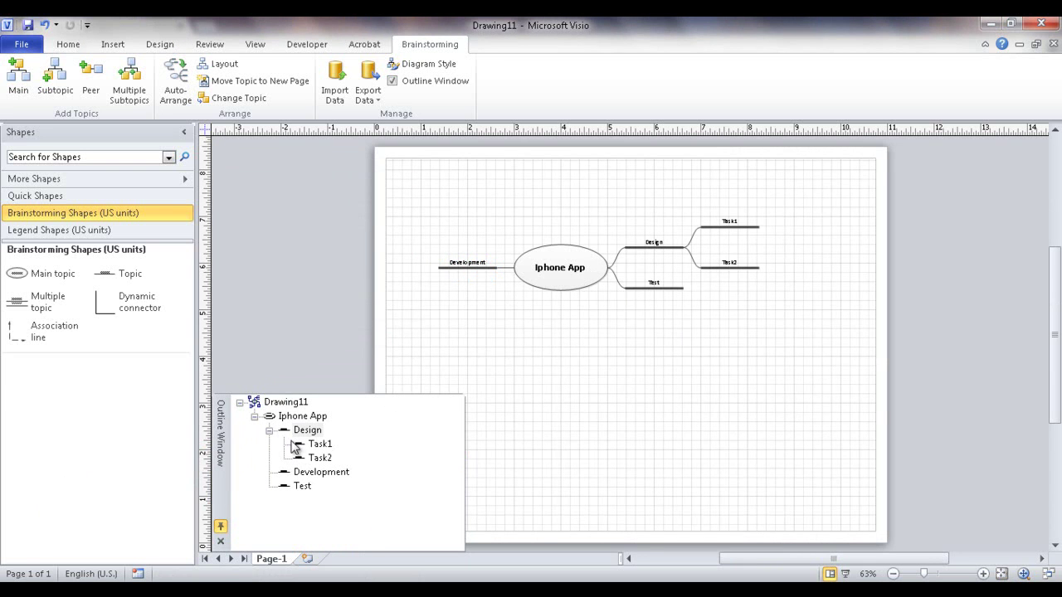
- Add the subtopics Task1, Task2 and Task3 to the Development topic from the outline
{"action": "left_click", "coordinate": [317, 472]}
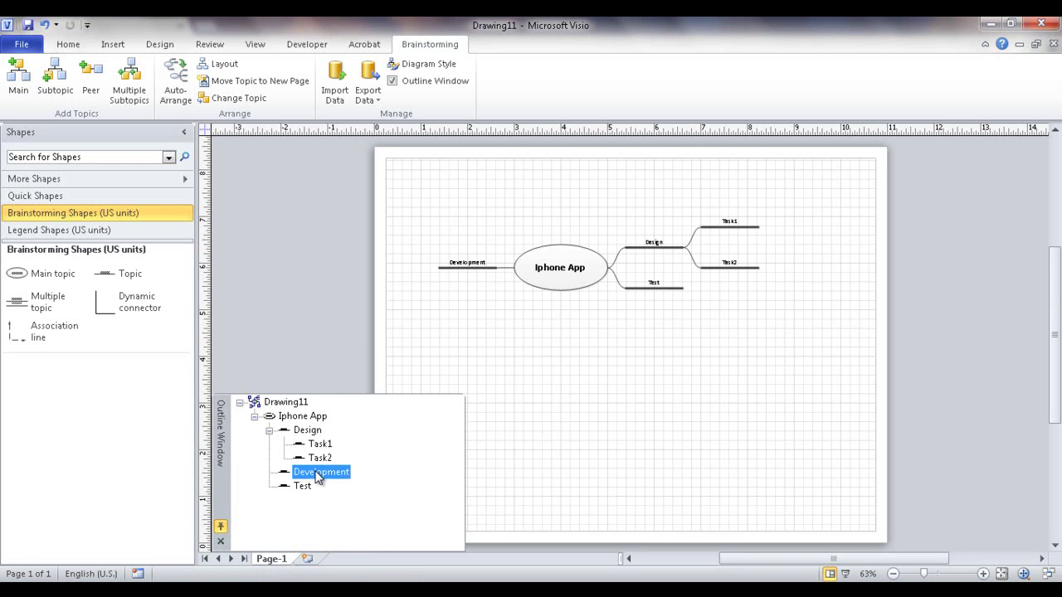
{"action": "right_click", "coordinate": [316, 473]}
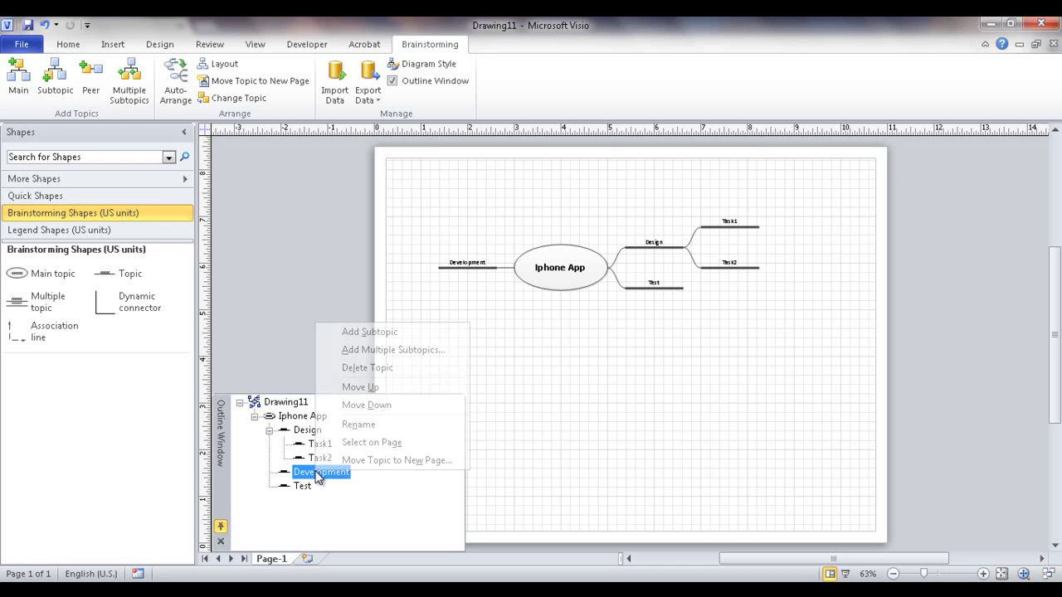
{"action": "left_click", "coordinate": [405, 351]}
{"action": "type", "text": "ta"}
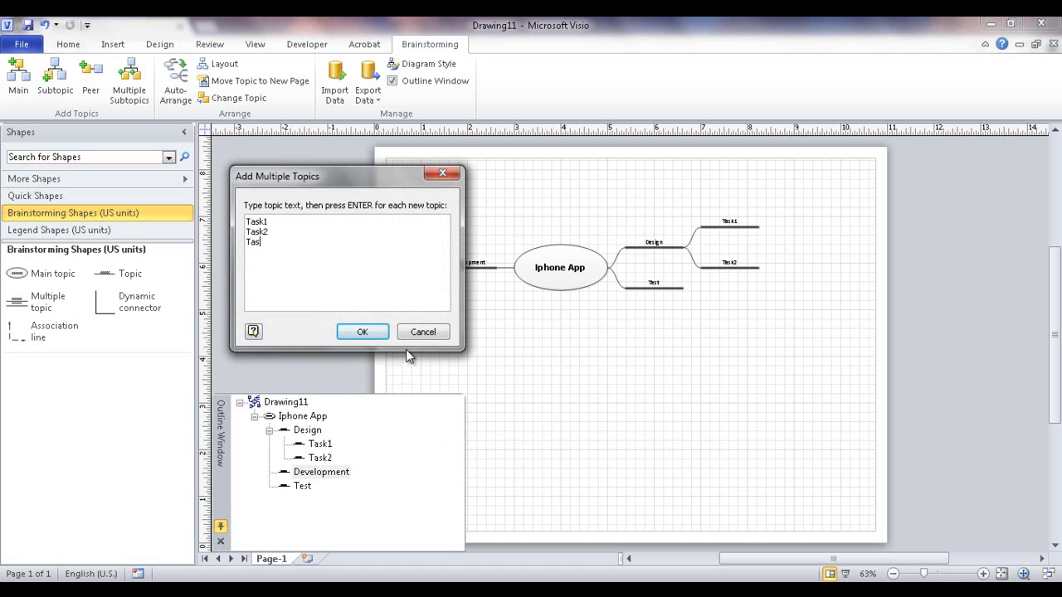
{"action": "type", "text": "3"}
{"action": "left_click", "coordinate": [385, 339]}
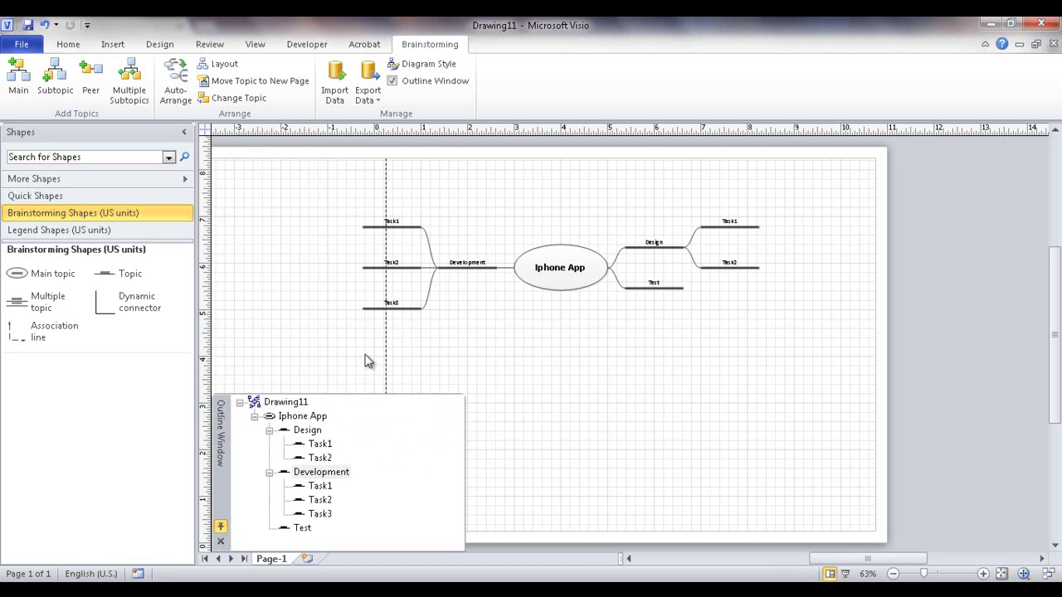
- Add the subtopics Task1 and Task2 to the Test topic from the outline
{"action": "left_click", "coordinate": [300, 529]}
{"action": "right_click", "coordinate": [300, 535]}
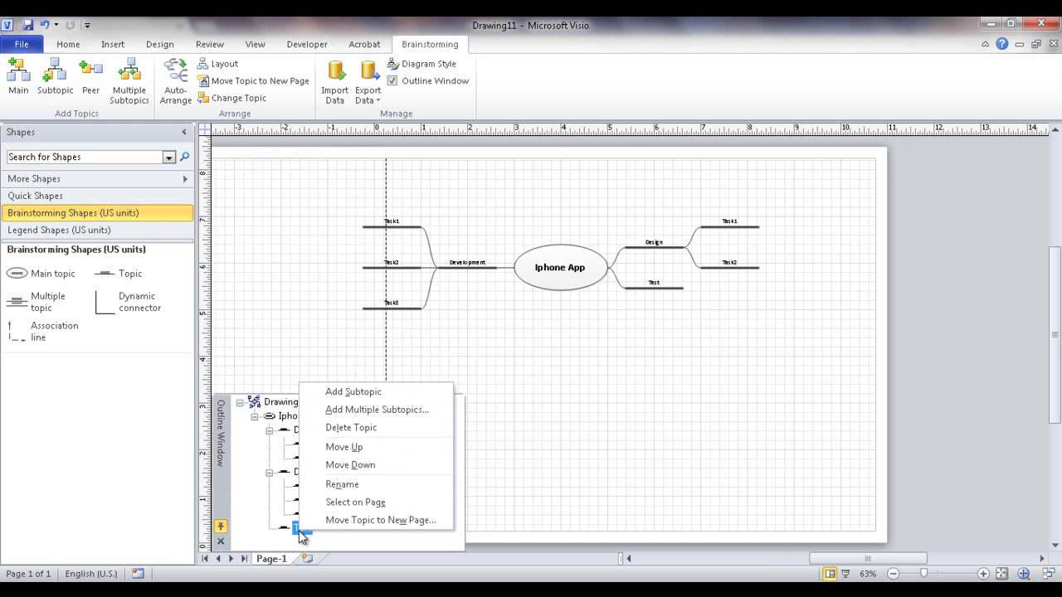
{"action": "left_click", "coordinate": [390, 407]}
{"action": "type", "text": "Task2"}
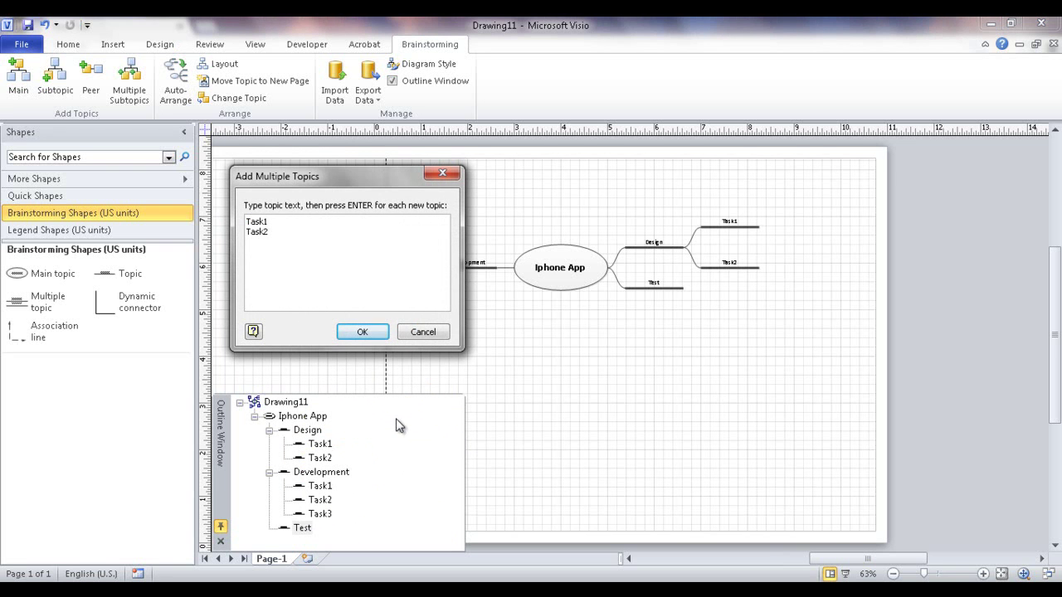
{"action": "left_click", "coordinate": [371, 332]}
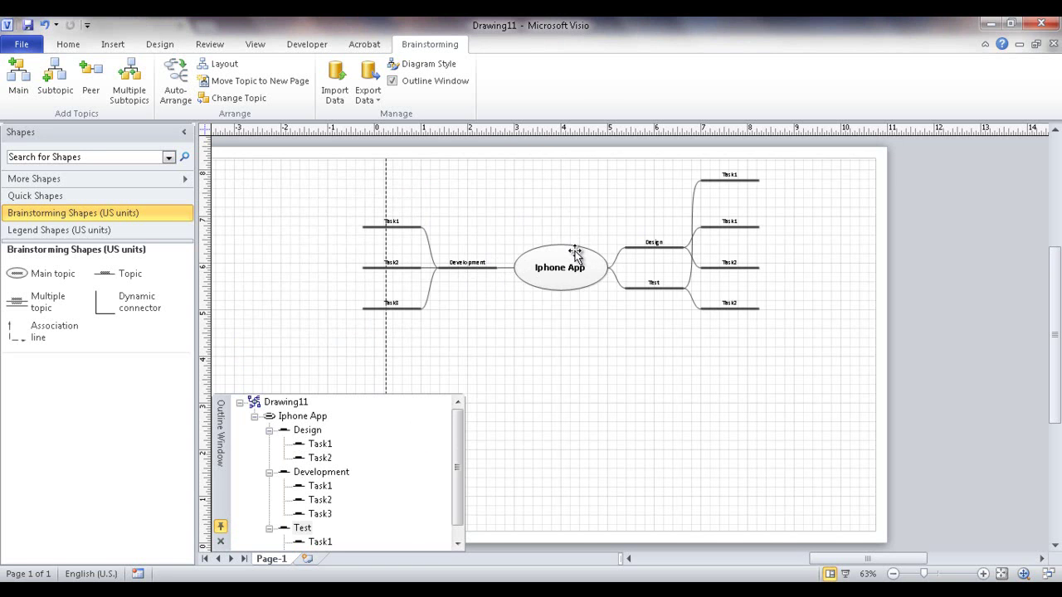
- Preview the Billowing, Boxy, Elliptical, Mosaic 1, Mosaic 2 and Starburst styles for the brainstorming diagram
{"action": "left_click", "coordinate": [419, 66]}
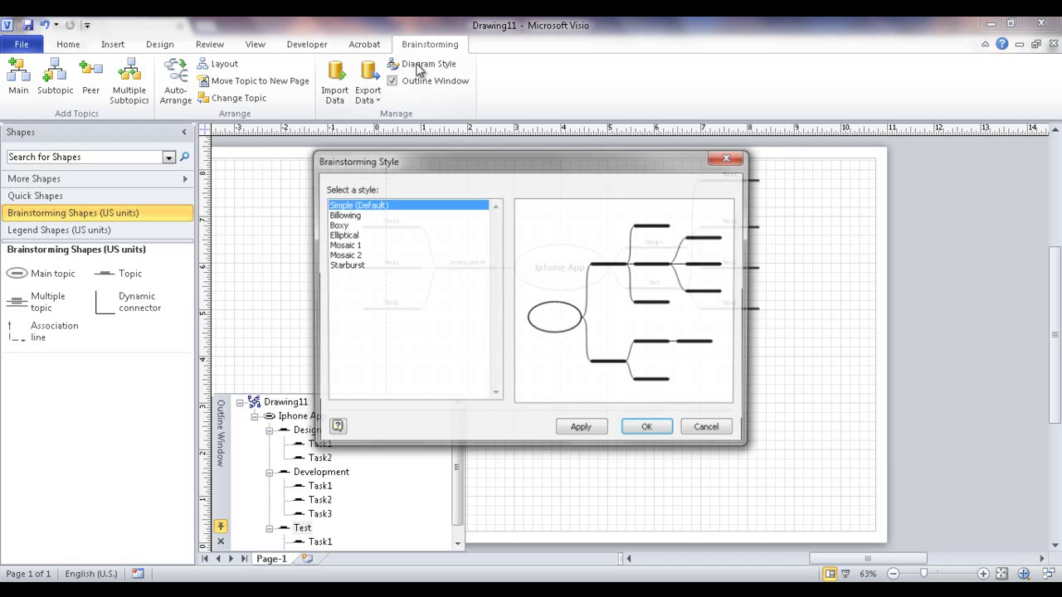
{"action": "left_click_drag", "start_coordinate": [517, 161], "coordinate": [774, 165]}
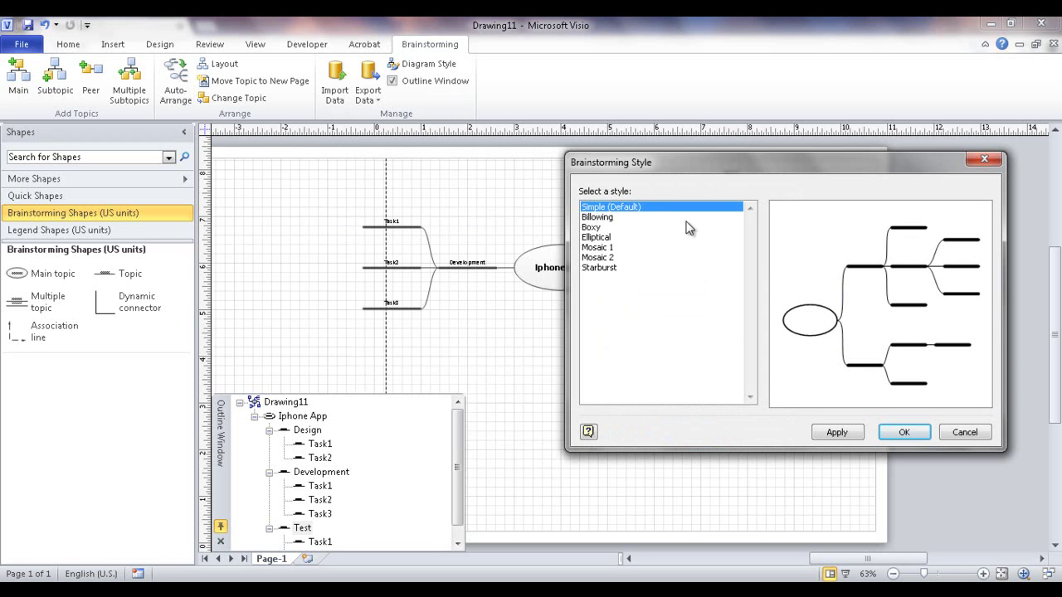
{"action": "left_click", "coordinate": [606, 219]}
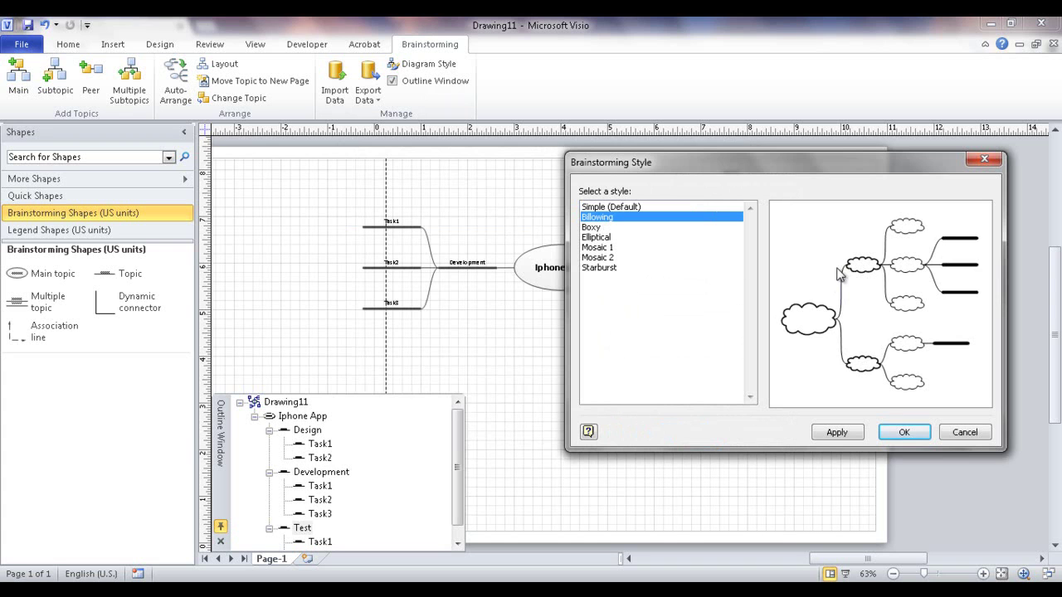
{"action": "left_click", "coordinate": [593, 227]}
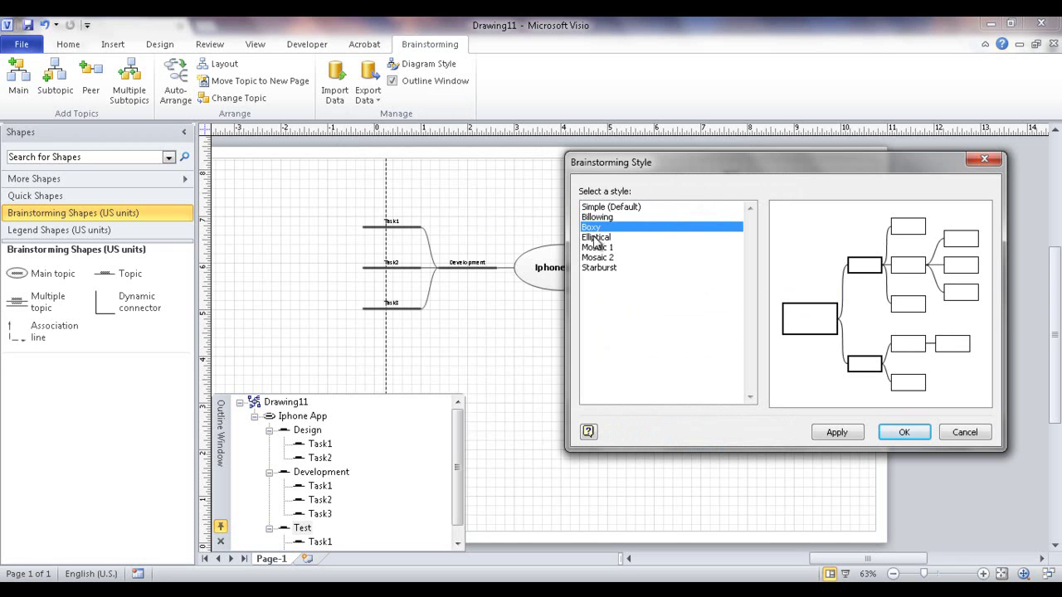
{"action": "left_click", "coordinate": [595, 239]}
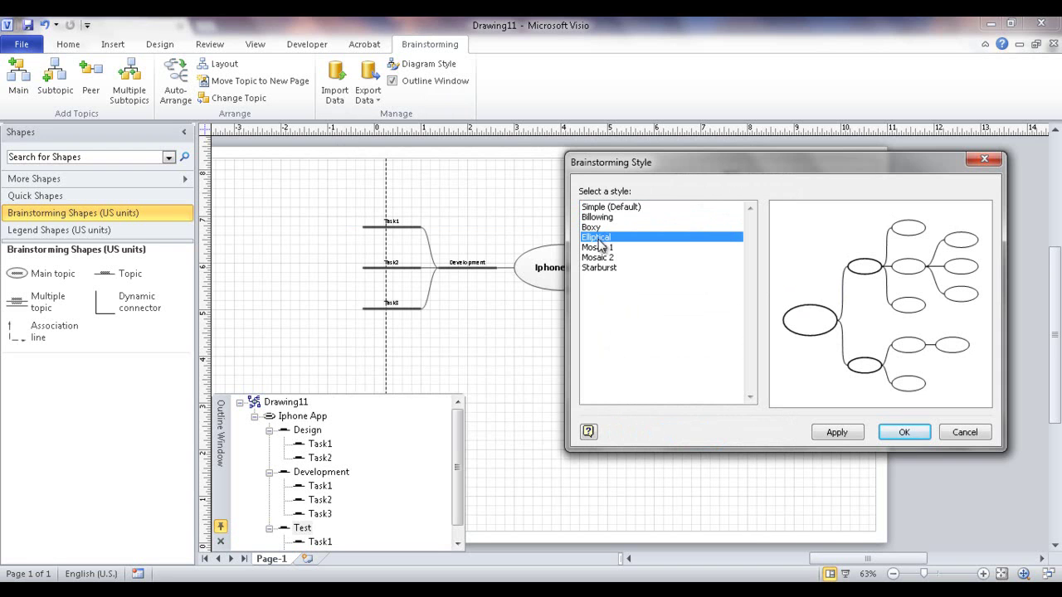
{"action": "left_click", "coordinate": [599, 249]}
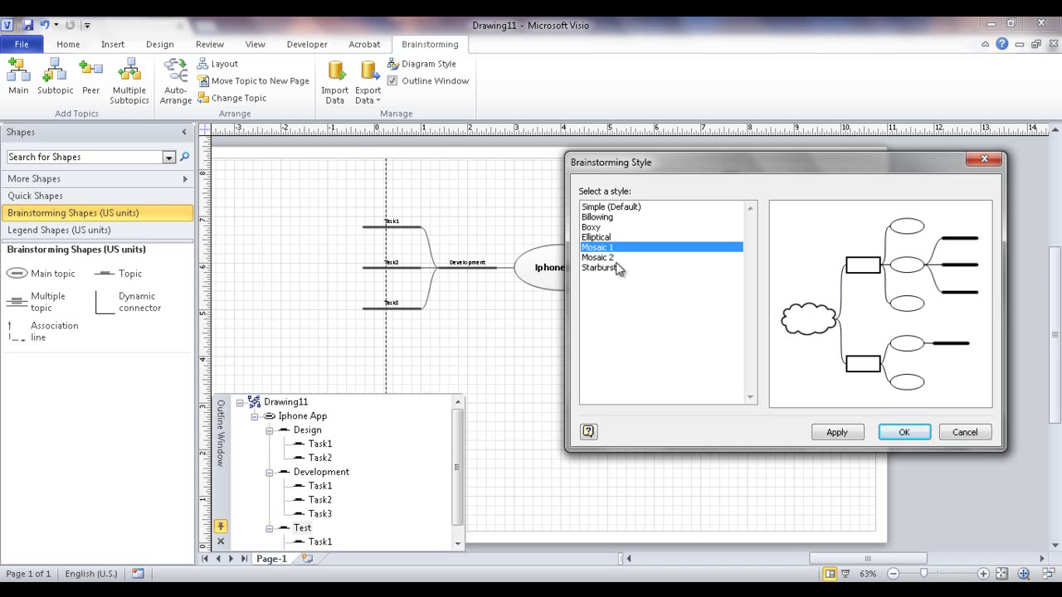
{"action": "left_click", "coordinate": [599, 258]}
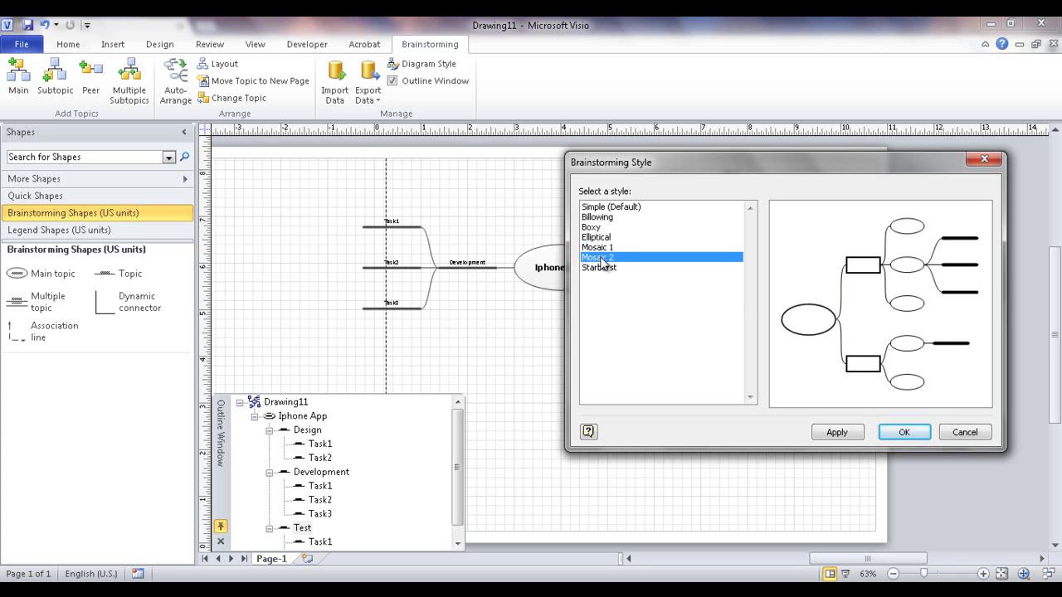
{"action": "left_click", "coordinate": [603, 270]}
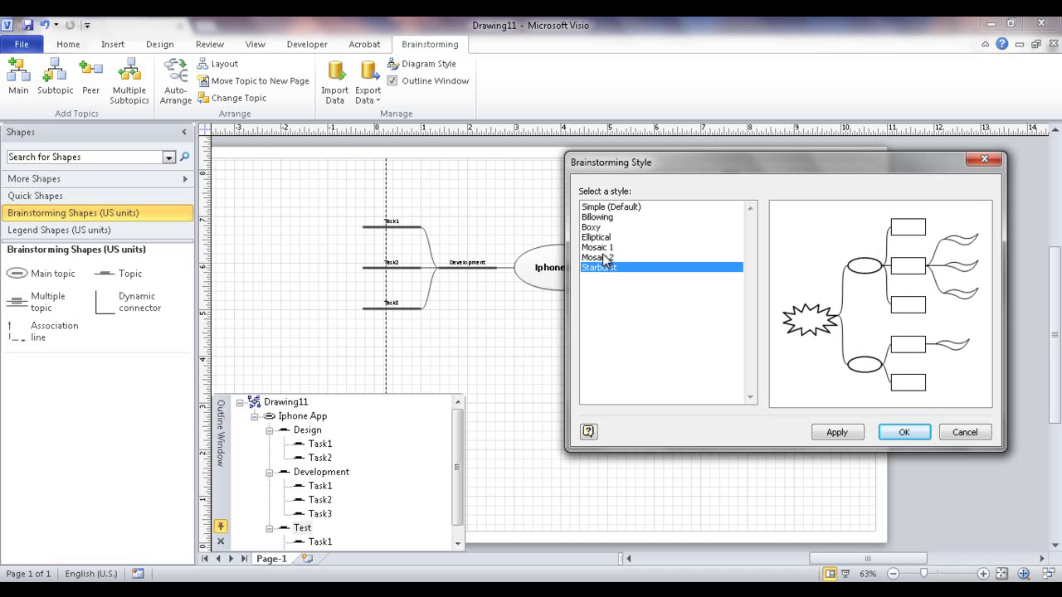
- Apply the Boxy style to the brainstorming diagram and auto-arrange its topics
{"action": "left_click", "coordinate": [596, 234]}
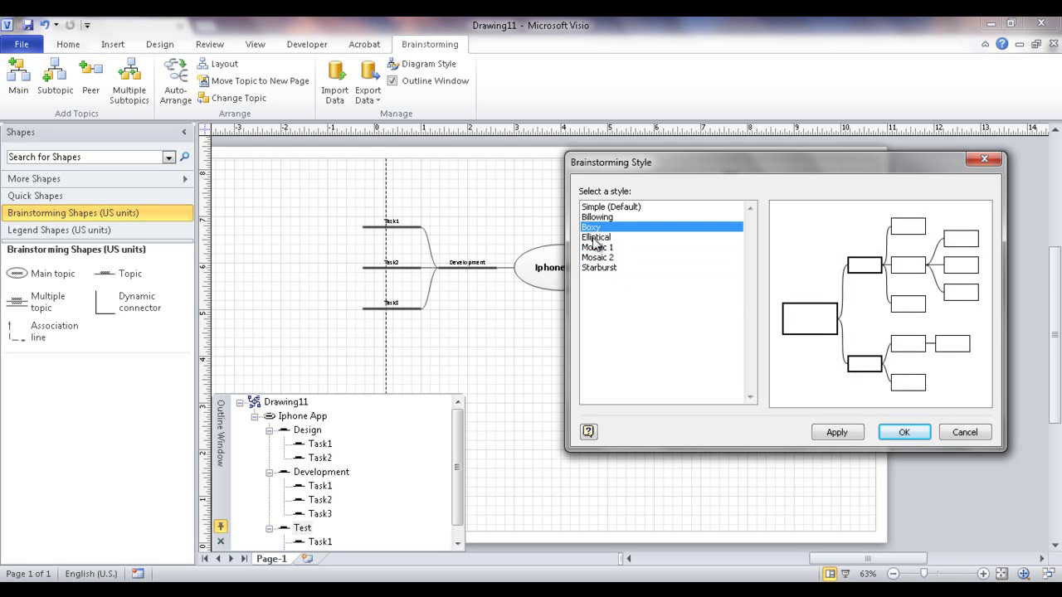
{"action": "left_click", "coordinate": [594, 239]}
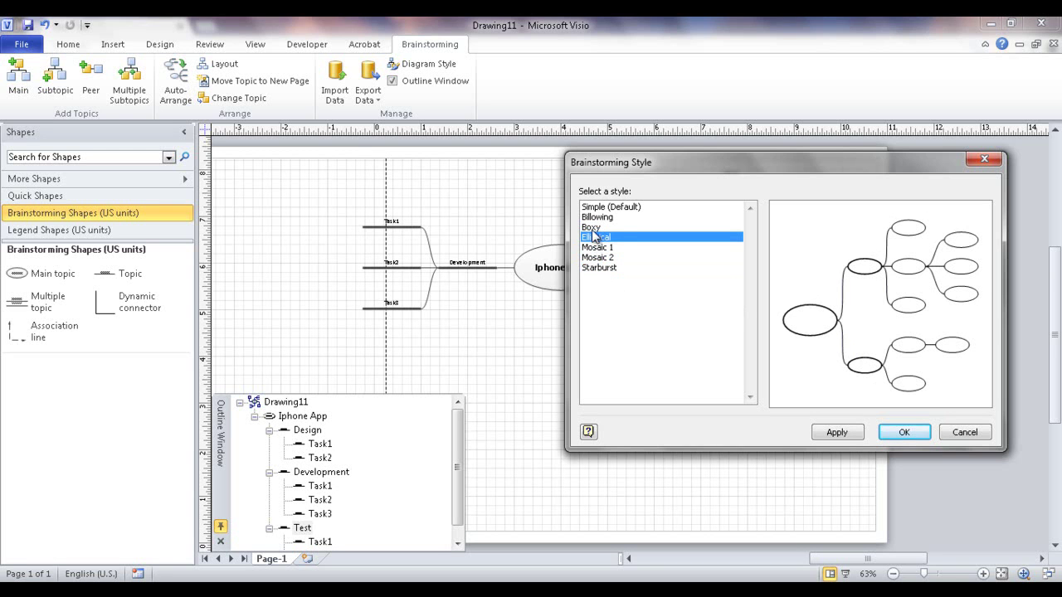
{"action": "left_click", "coordinate": [596, 228]}
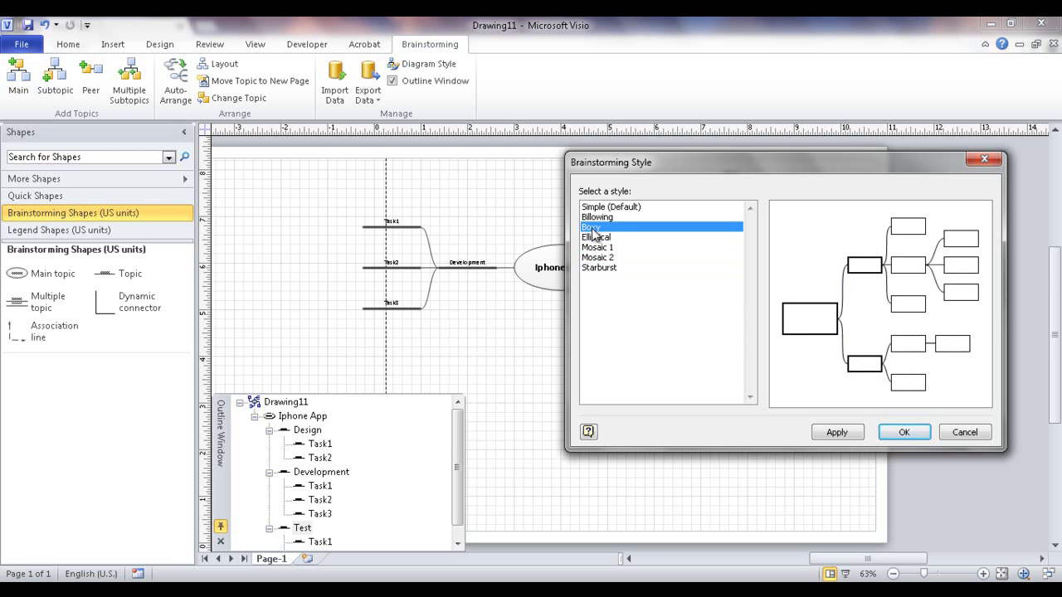
{"action": "left_click", "coordinate": [903, 432]}
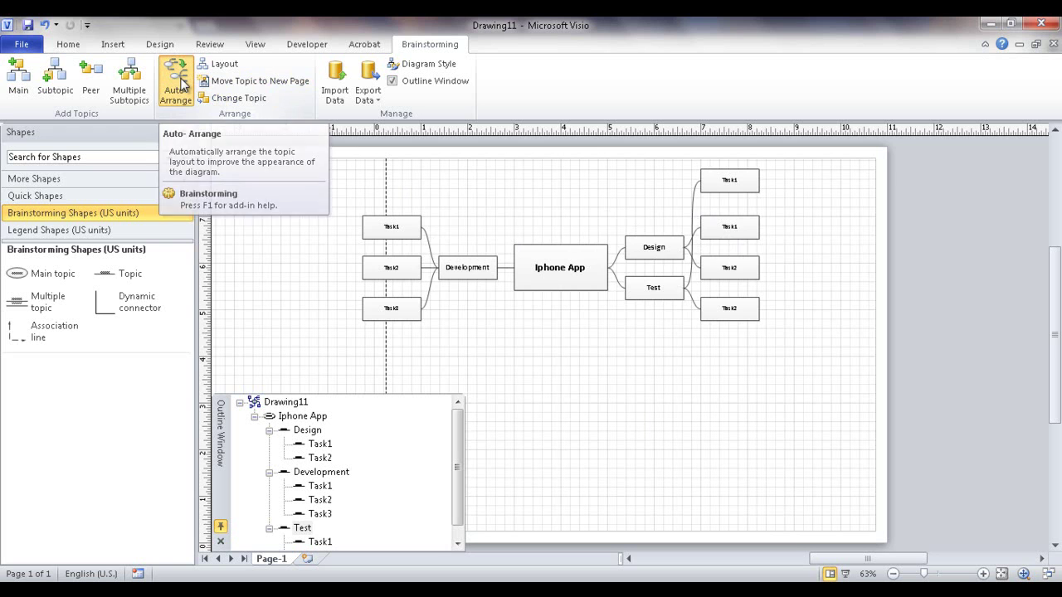
{"action": "left_click", "coordinate": [181, 83]}
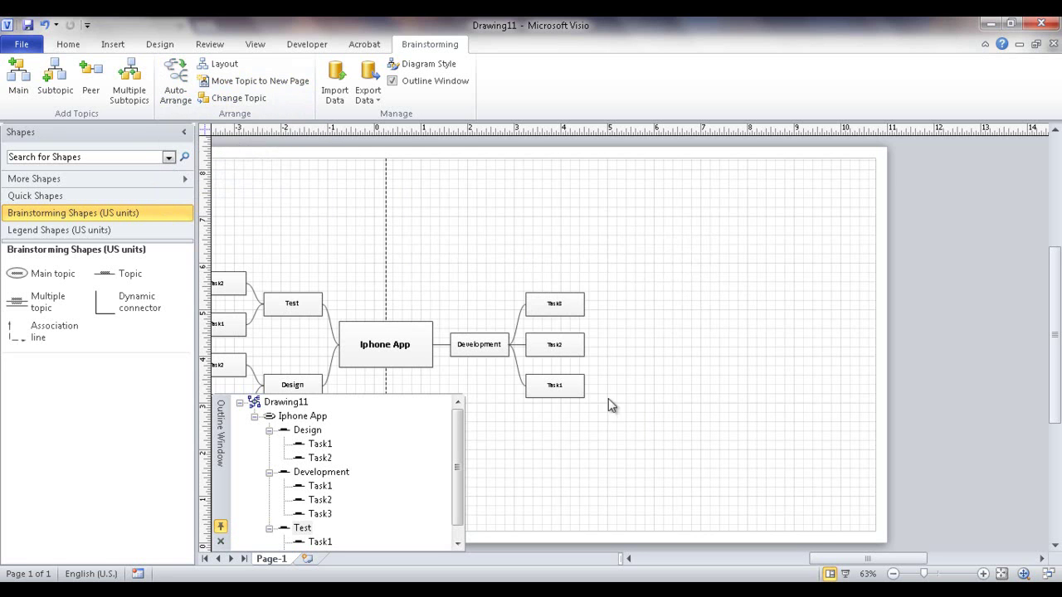
- Preview the Left to Right, Right to Left, Top to Bottom and Bottom to Top layouts for the brainstorming diagram
{"action": "left_click_drag", "start_coordinate": [842, 562], "coordinate": [800, 571]}
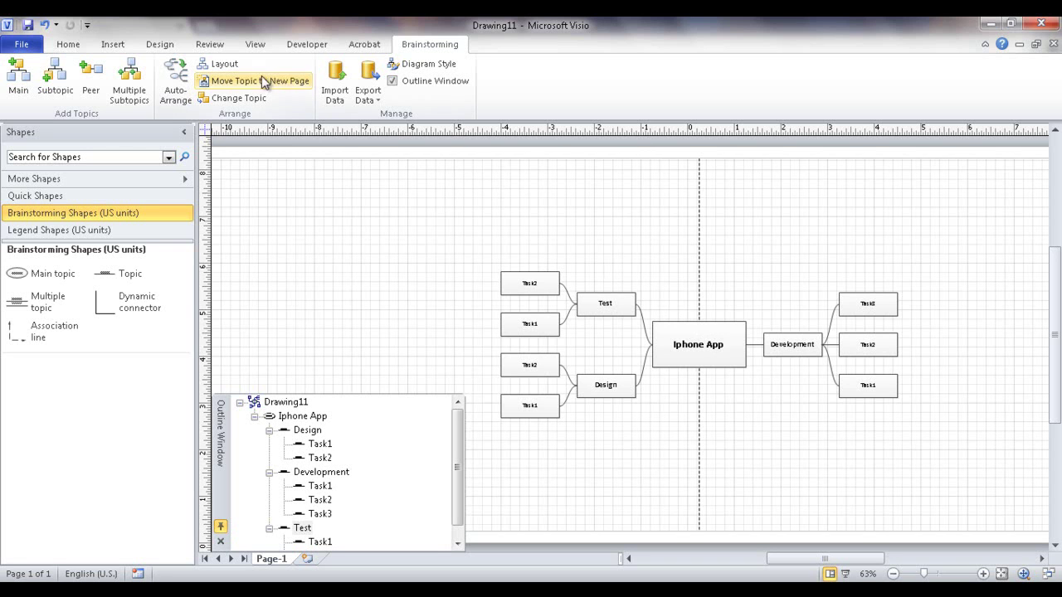
{"action": "left_click", "coordinate": [215, 65]}
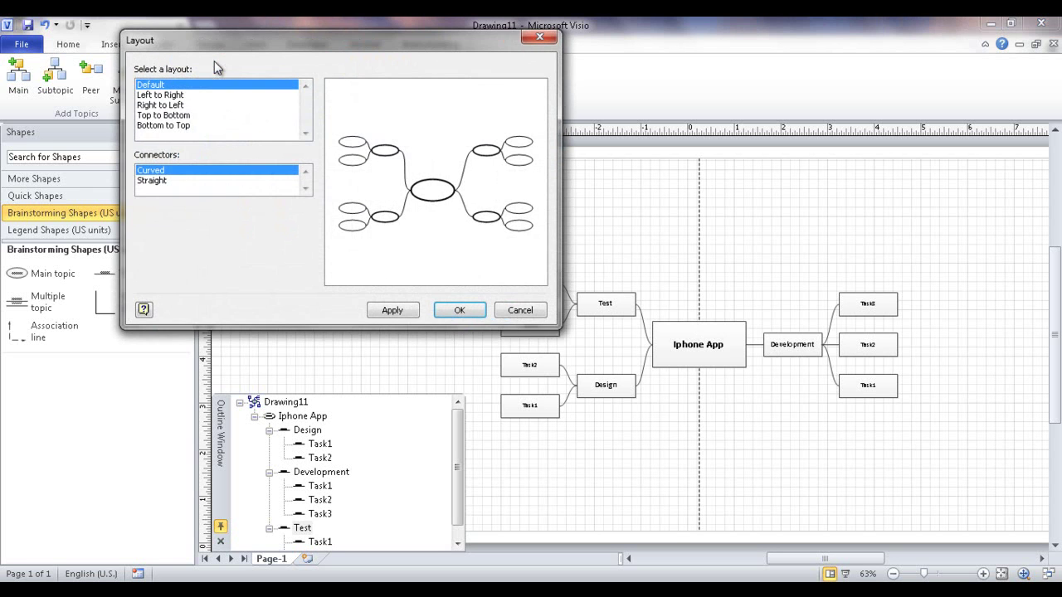
{"action": "left_click_drag", "start_coordinate": [282, 52], "coordinate": [206, 52]}
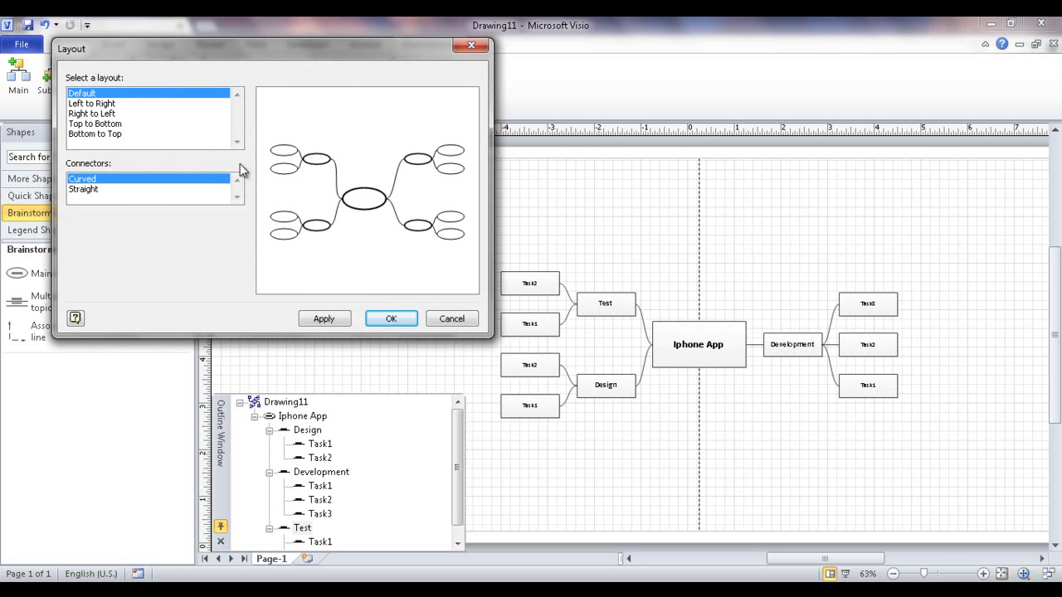
{"action": "left_click", "coordinate": [87, 104]}
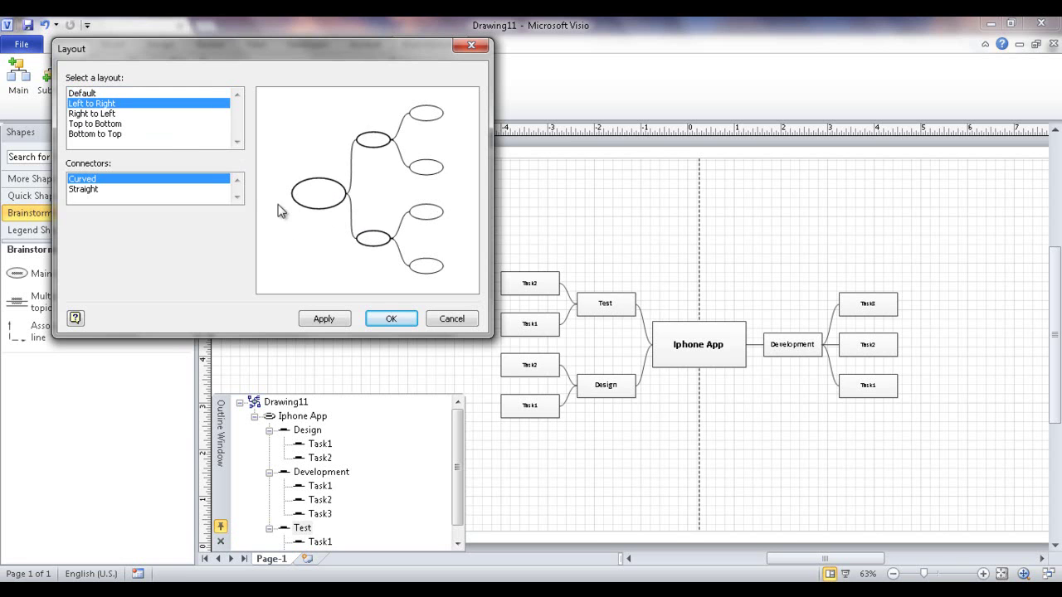
{"action": "left_click", "coordinate": [98, 113]}
{"action": "left_click", "coordinate": [97, 124]}
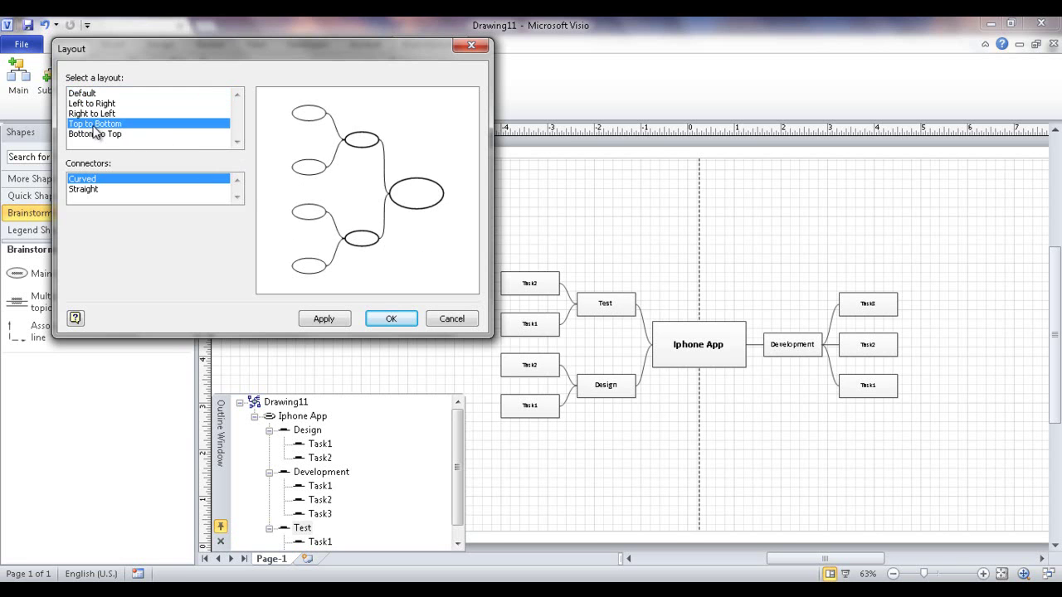
{"action": "left_click", "coordinate": [96, 135]}
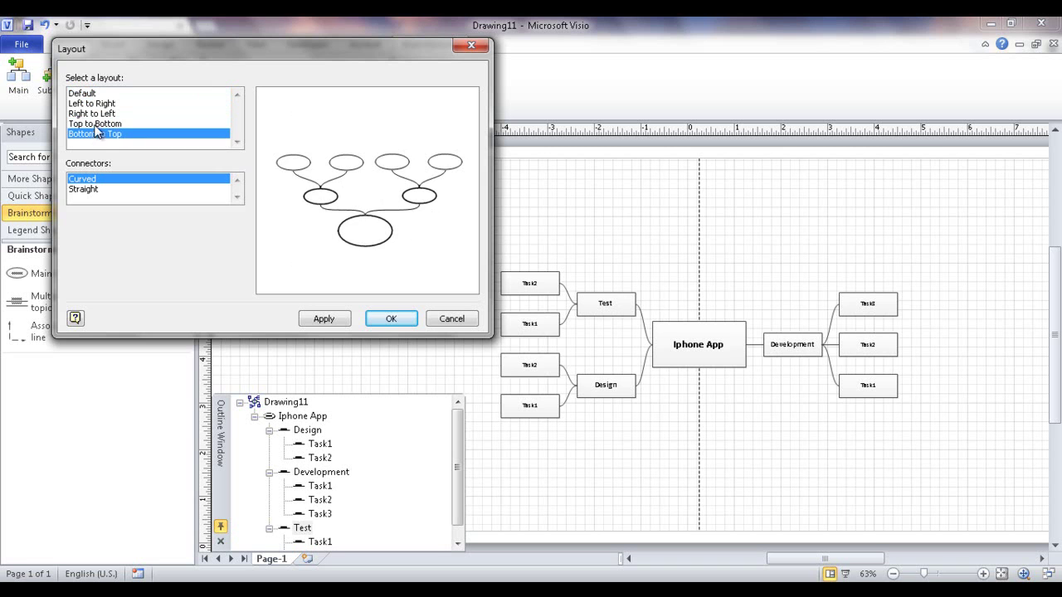
- Apply the Top to Bottom layout with straight connectors to the brainstorming diagram
{"action": "left_click", "coordinate": [97, 124]}
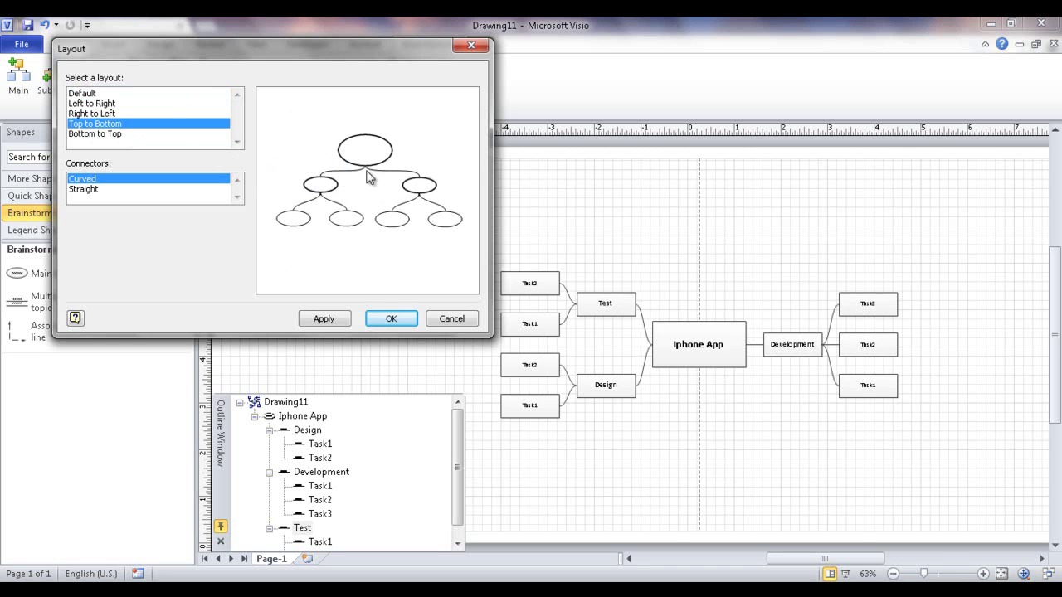
{"action": "left_click", "coordinate": [91, 191]}
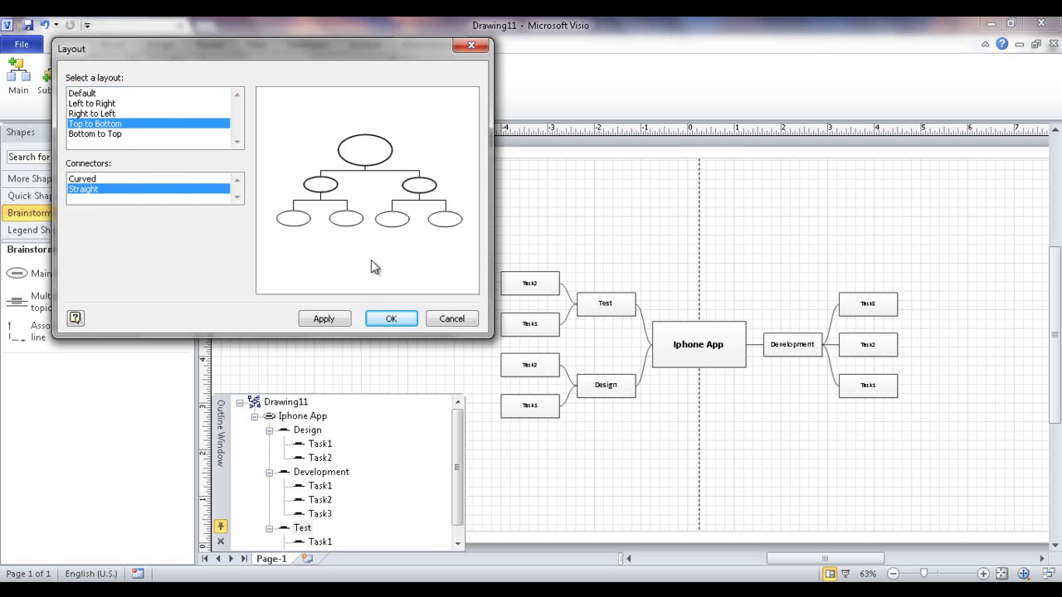
{"action": "left_click", "coordinate": [390, 319]}
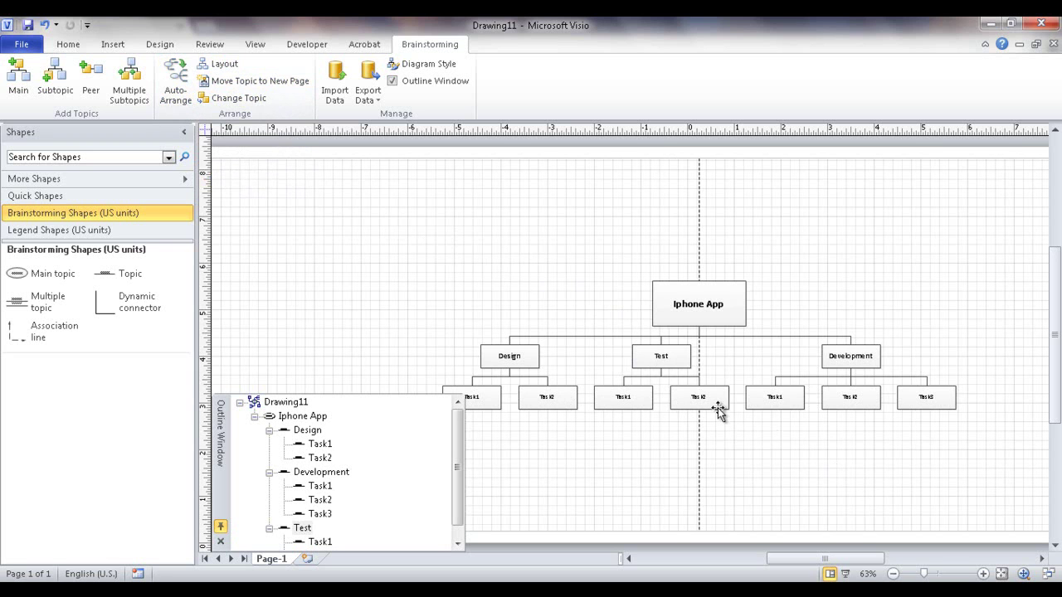
- Move Task3 from the Development topic to the Design topic in the outline, and auto-arrange the diagram with the outline hidden
{"action": "left_click", "coordinate": [916, 398]}
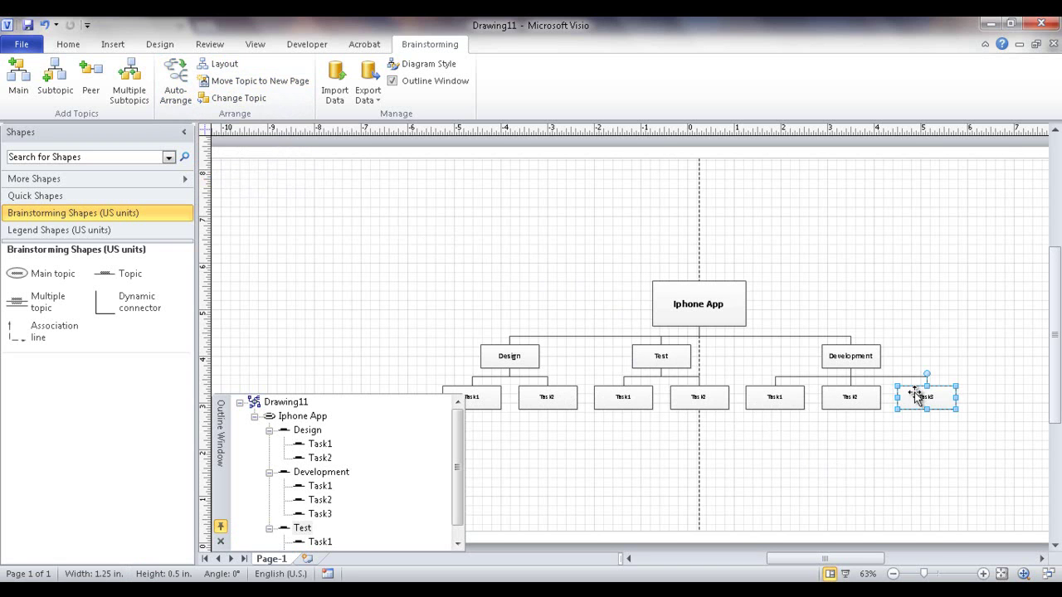
{"action": "left_click_drag", "start_coordinate": [917, 399], "coordinate": [656, 454]}
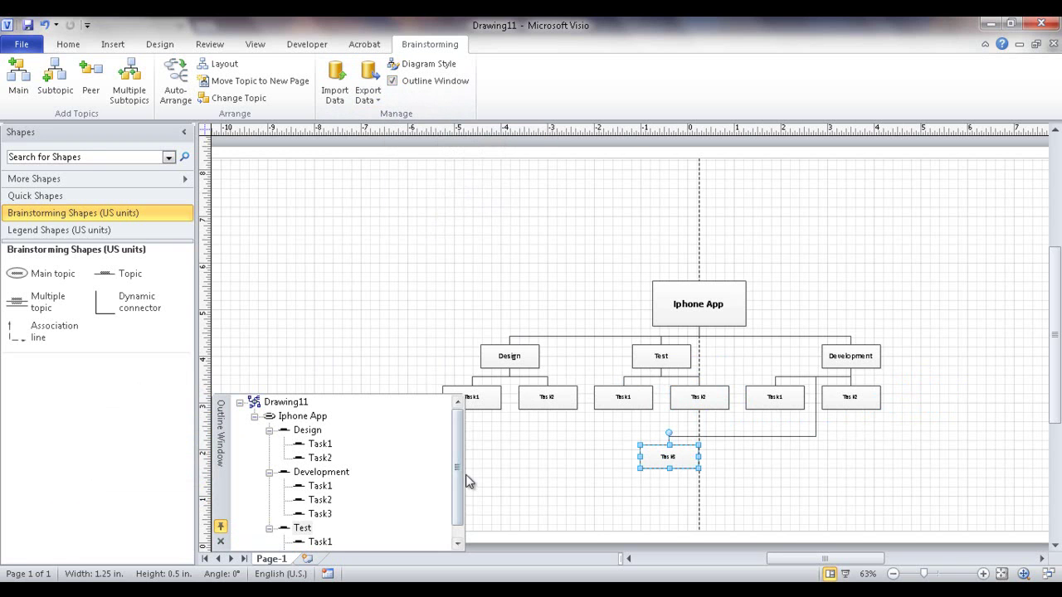
{"action": "scroll", "coordinate": [460, 468], "scroll_direction": "down", "scroll_amount": 1}
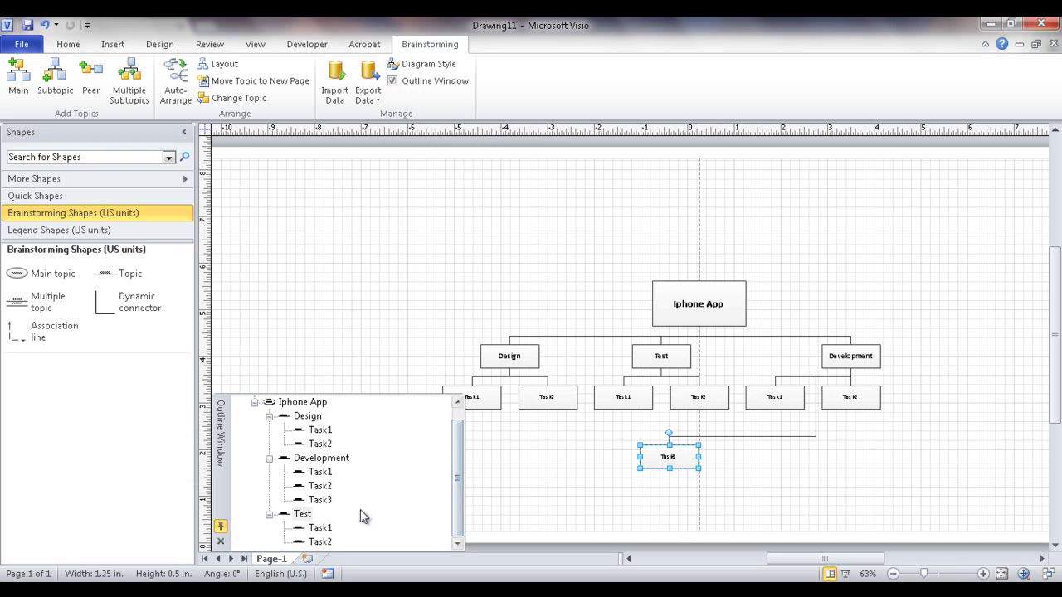
{"action": "left_click", "coordinate": [319, 500]}
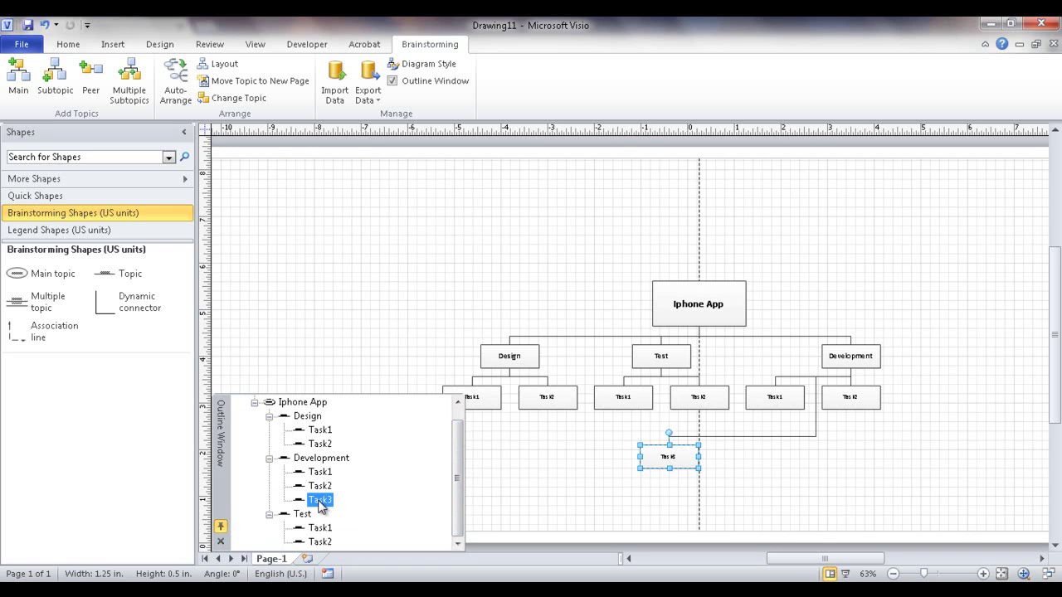
{"action": "left_click_drag", "start_coordinate": [319, 502], "coordinate": [307, 417]}
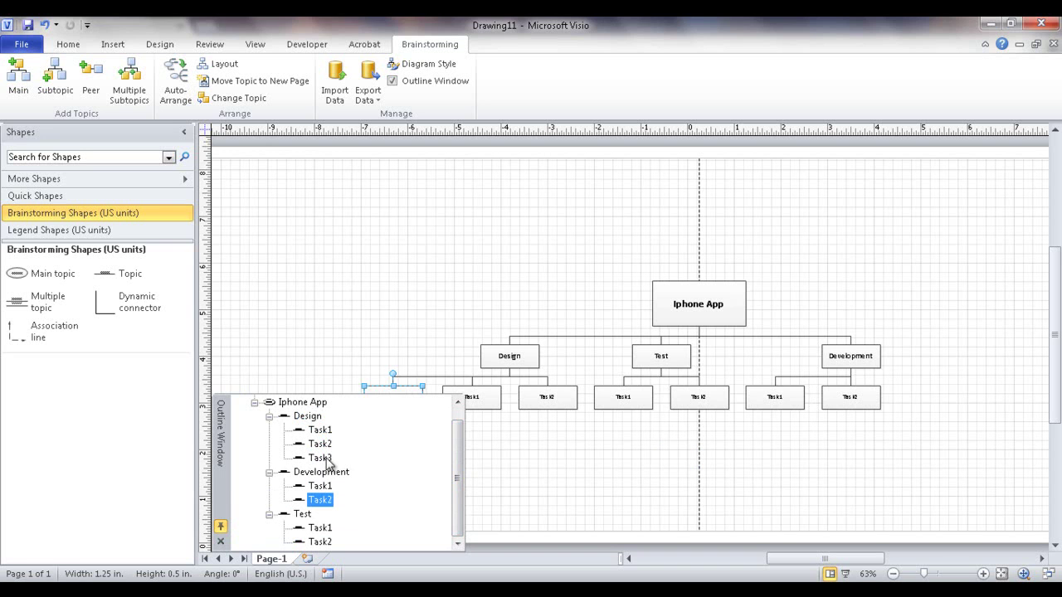
{"action": "left_click", "coordinate": [221, 541]}
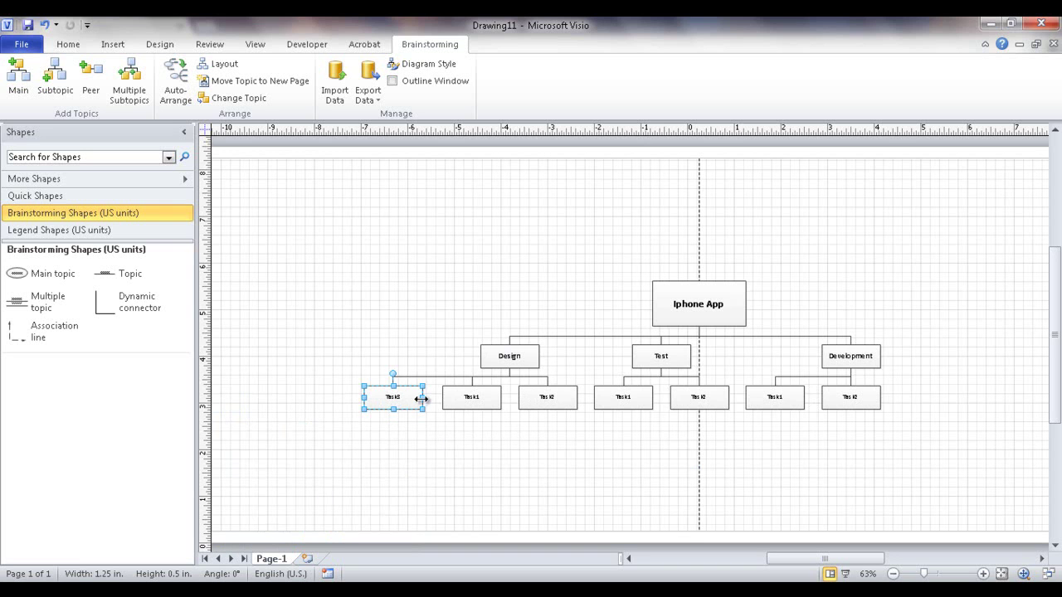
{"action": "left_click", "coordinate": [176, 79]}
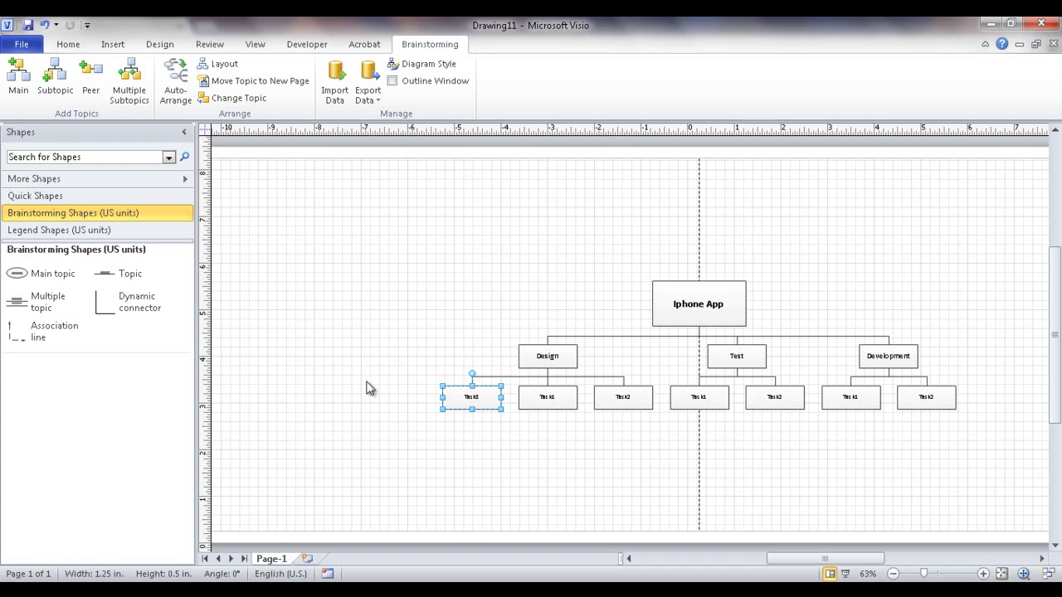
- Show the outline again and expand it to the topics beneath Iphone App
{"action": "left_click", "coordinate": [393, 81]}
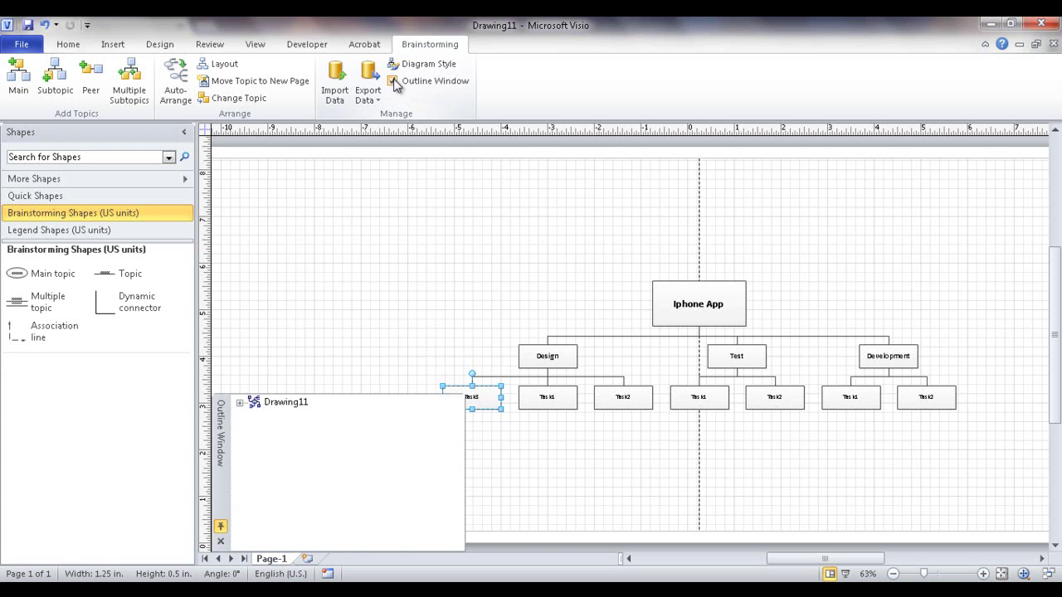
{"action": "left_click", "coordinate": [240, 404]}
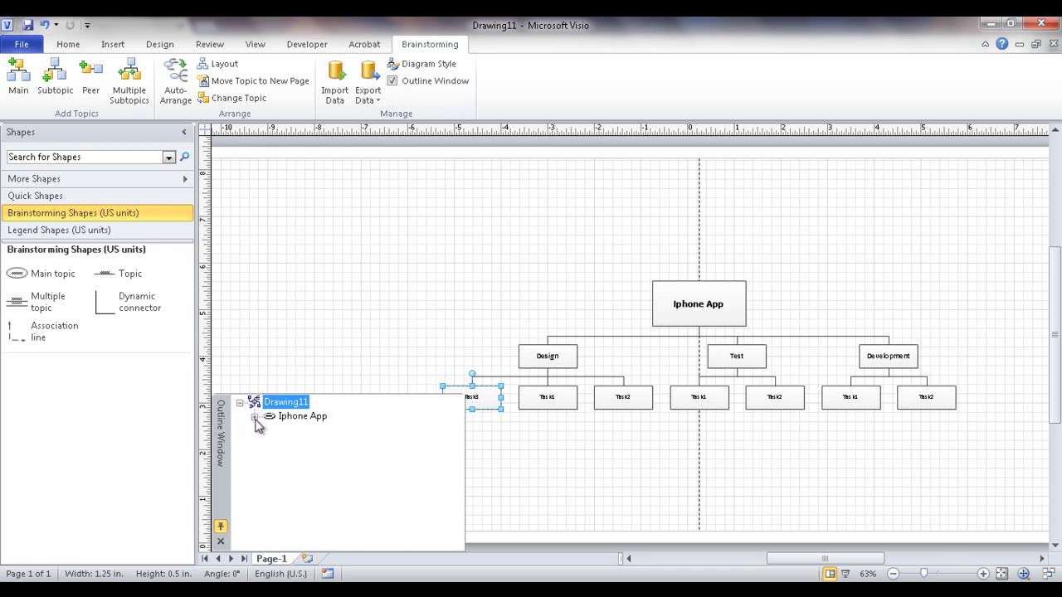
{"action": "left_click", "coordinate": [256, 418]}
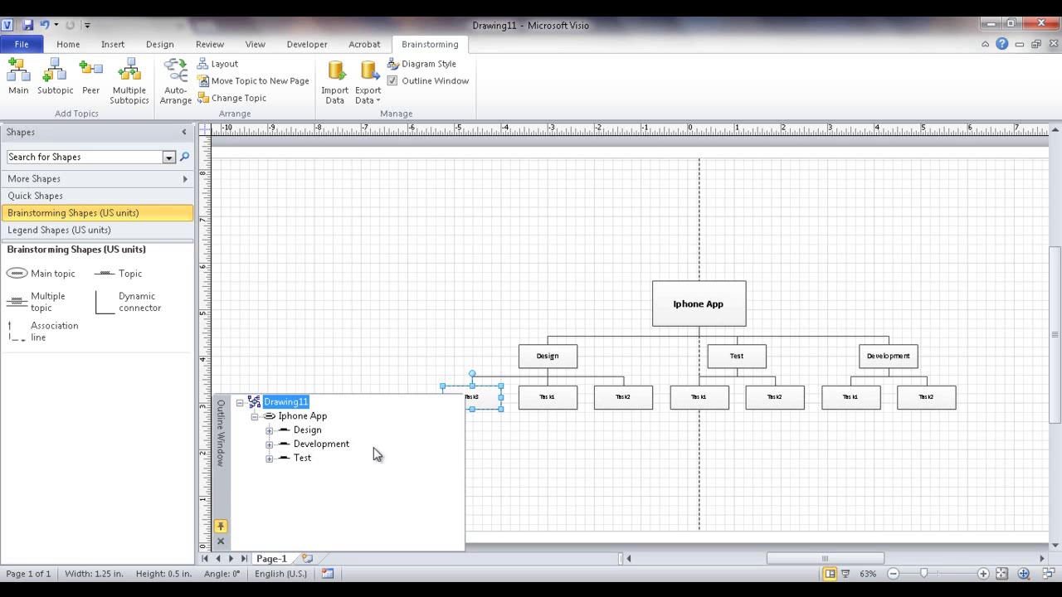
- Export the brainstorming data as the XML file Drawing11.xml in the brainstorm folder
{"action": "left_click", "coordinate": [372, 98]}
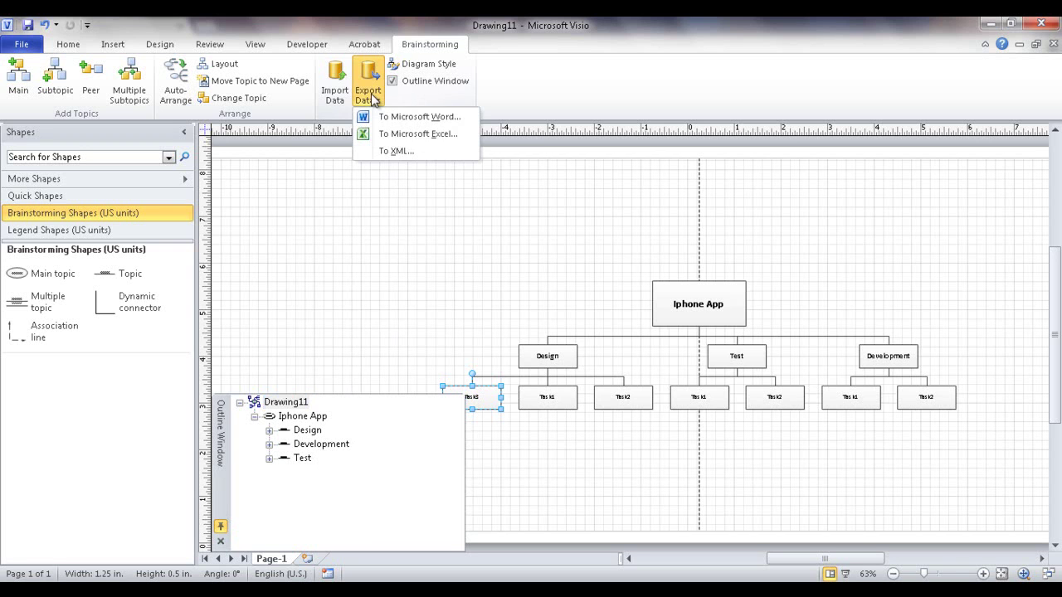
{"action": "left_click", "coordinate": [396, 150]}
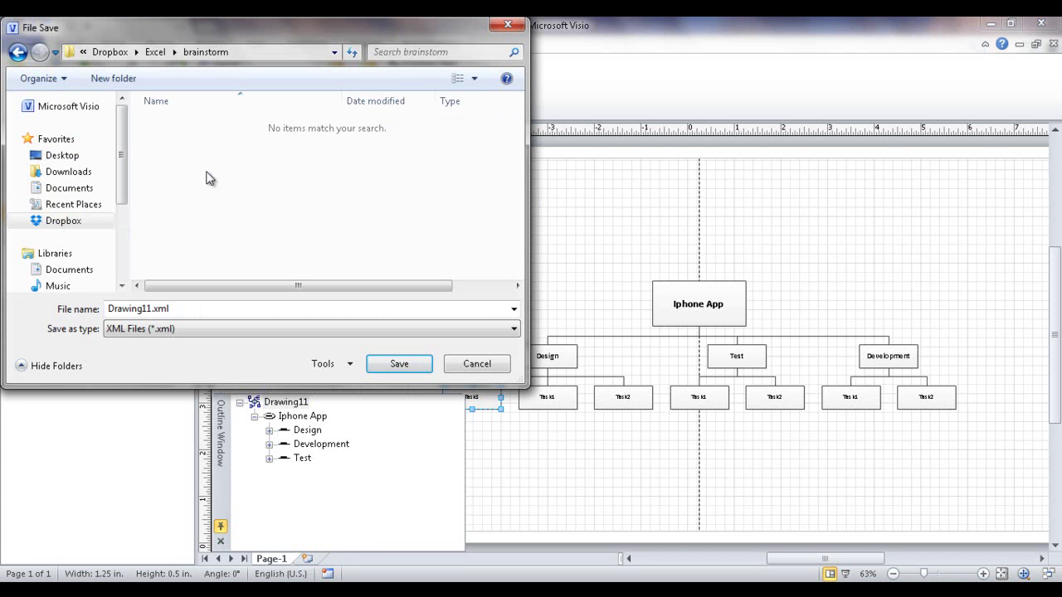
{"action": "left_click", "coordinate": [399, 365]}
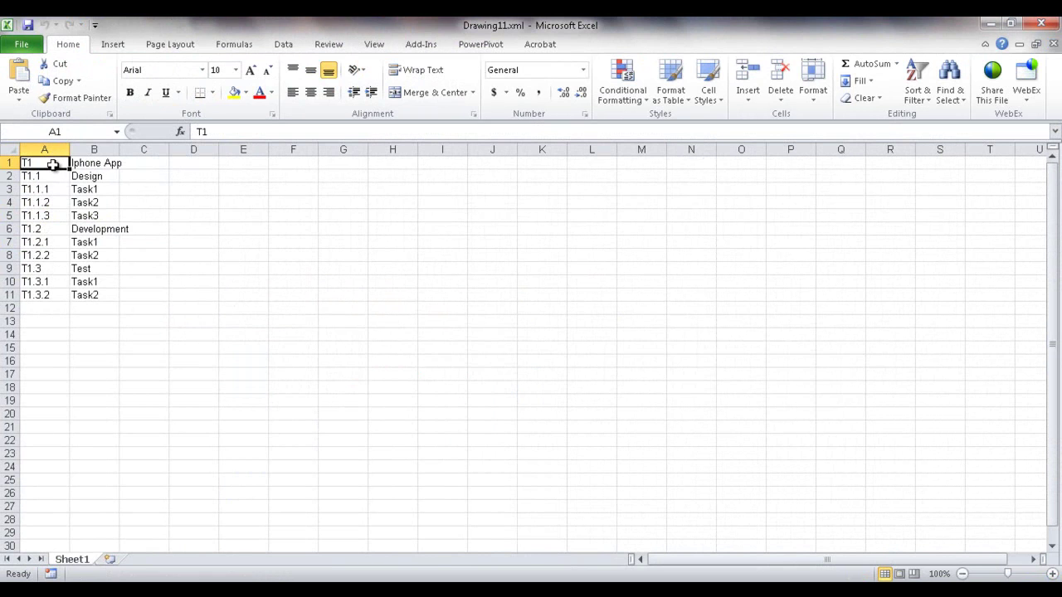
- In Excel, fit column B of the exported Drawing11.xml to its contents and examine the topic names and their hierarchy numbers
{"action": "left_click", "coordinate": [78, 163]}
{"action": "double_click", "coordinate": [119, 149]}
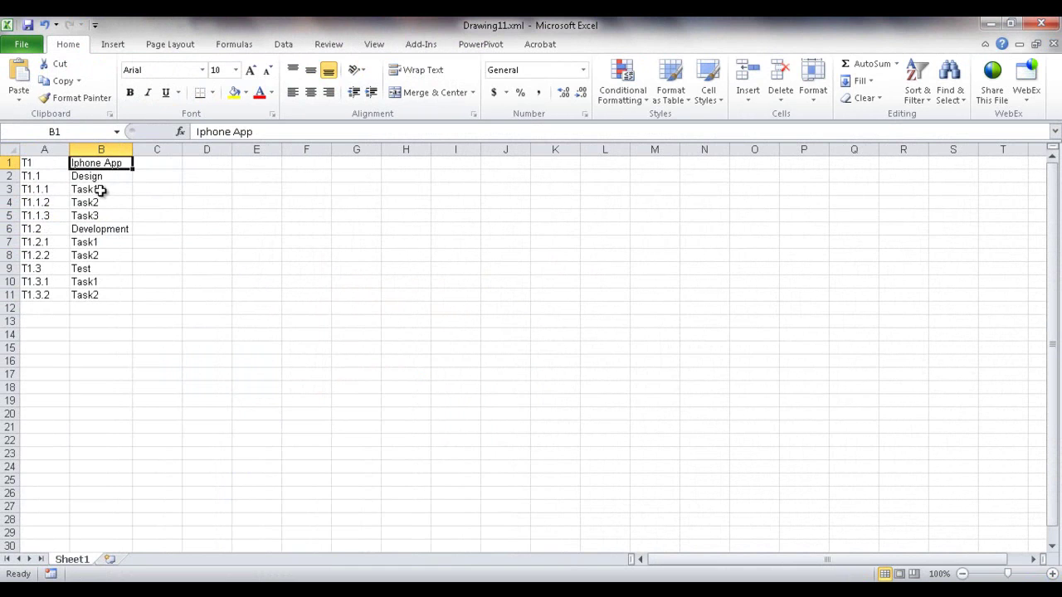
{"action": "key", "text": "Down"}
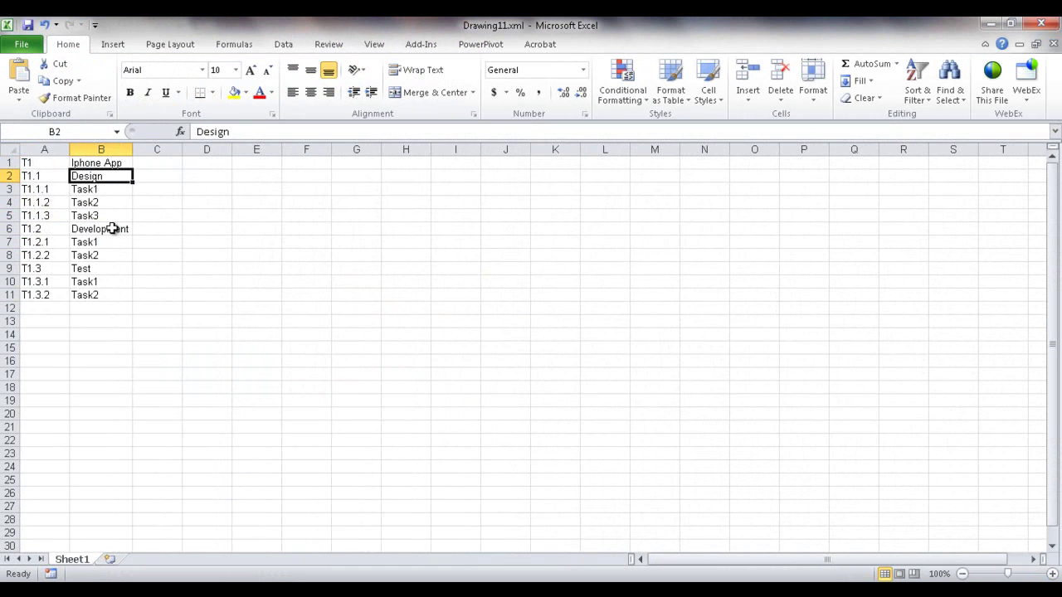
{"action": "left_click", "coordinate": [108, 228]}
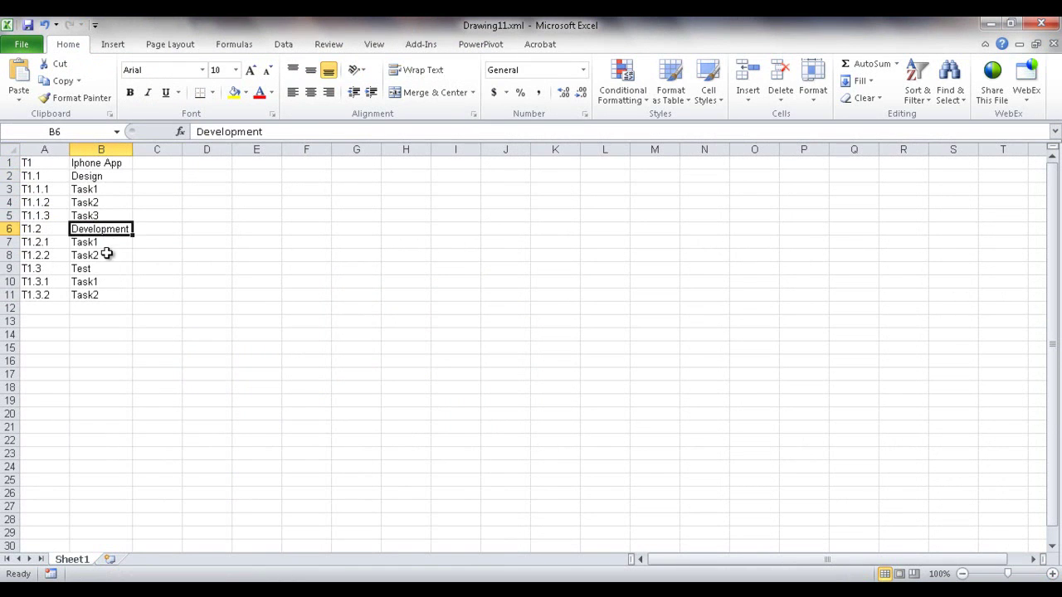
{"action": "left_click", "coordinate": [103, 268]}
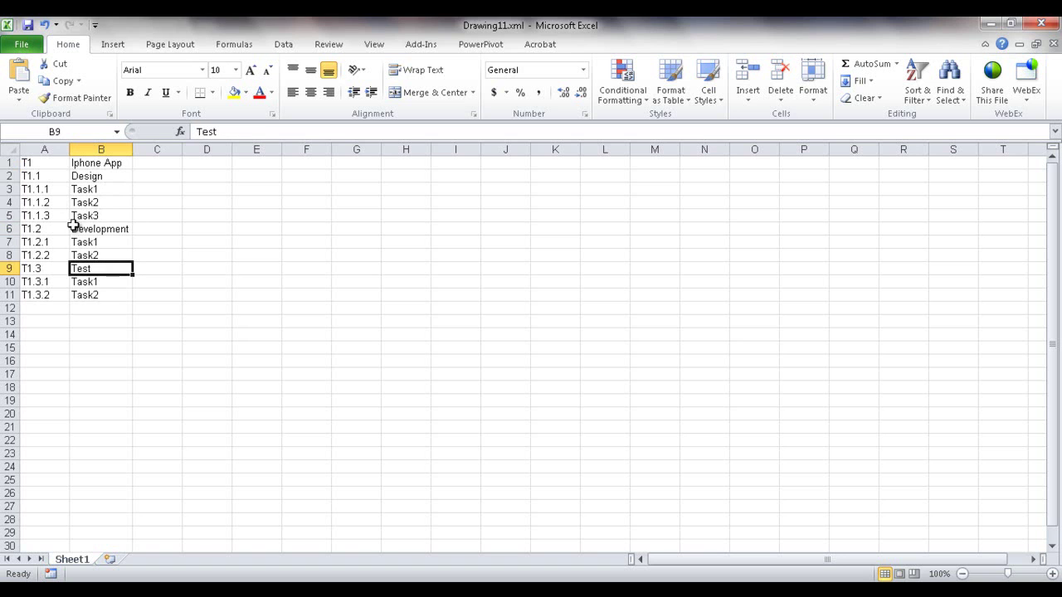
{"action": "left_click", "coordinate": [51, 176]}
{"action": "left_click", "coordinate": [57, 229]}
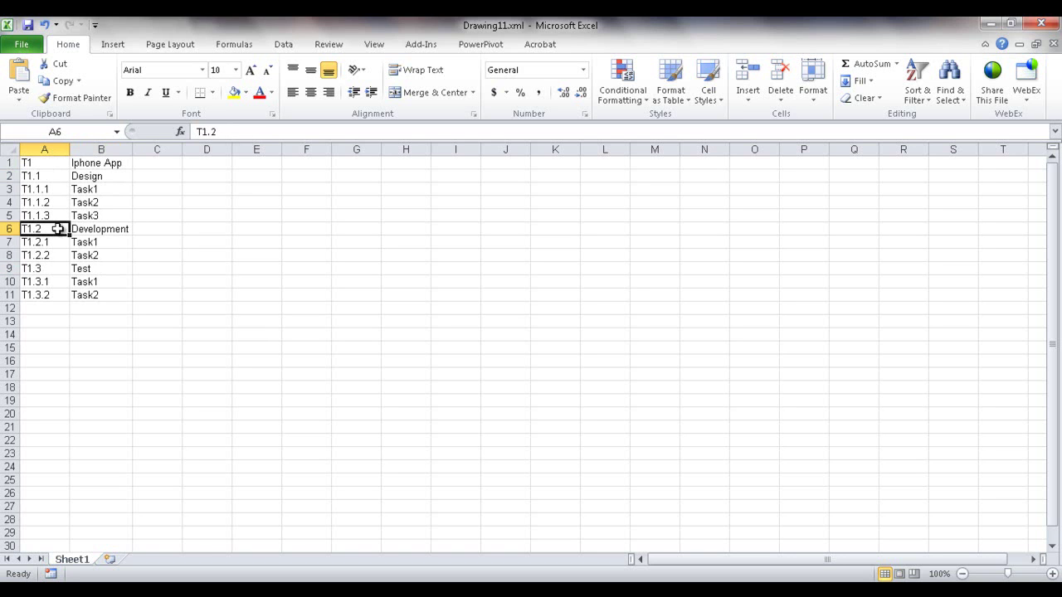
{"action": "left_click", "coordinate": [58, 267]}
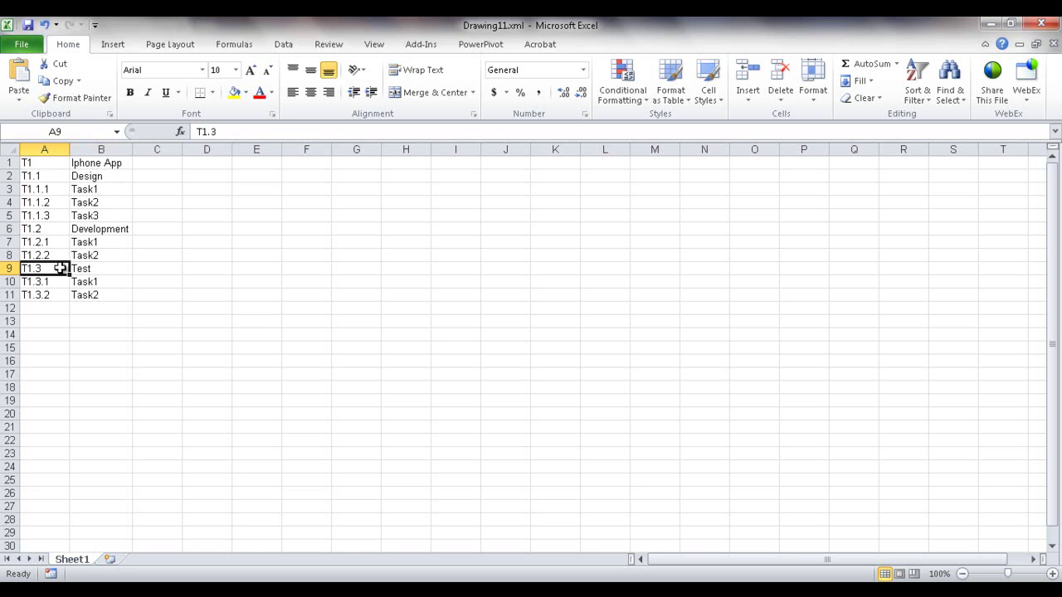